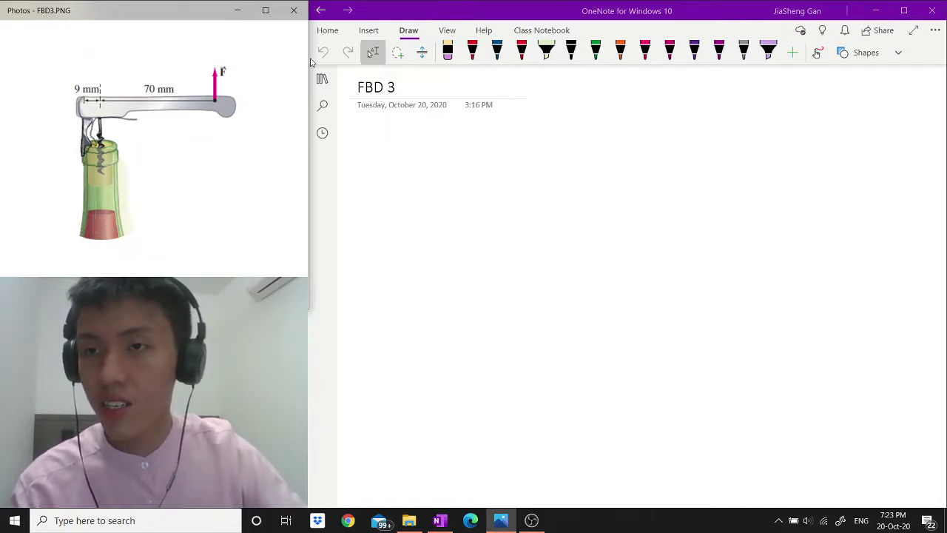
# - Trace the handle's outline on the corkscrew picture, and draw the handle as a straight black horizontal line on the OneNote page
pyautogui.moveTo(139, 117)
pyautogui.mouseDown()
pyautogui.moveTo(244, 116)
pyautogui.moveTo(178, 93)
pyautogui.moveTo(100, 98)
pyautogui.mouseUp()
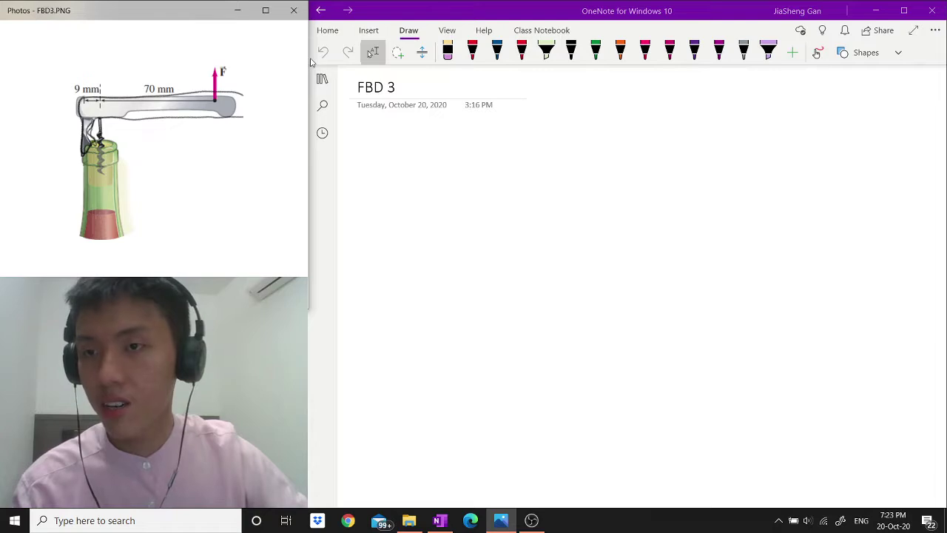
pyautogui.click(766, 5)
pyautogui.click(864, 53)
pyautogui.click(749, 111)
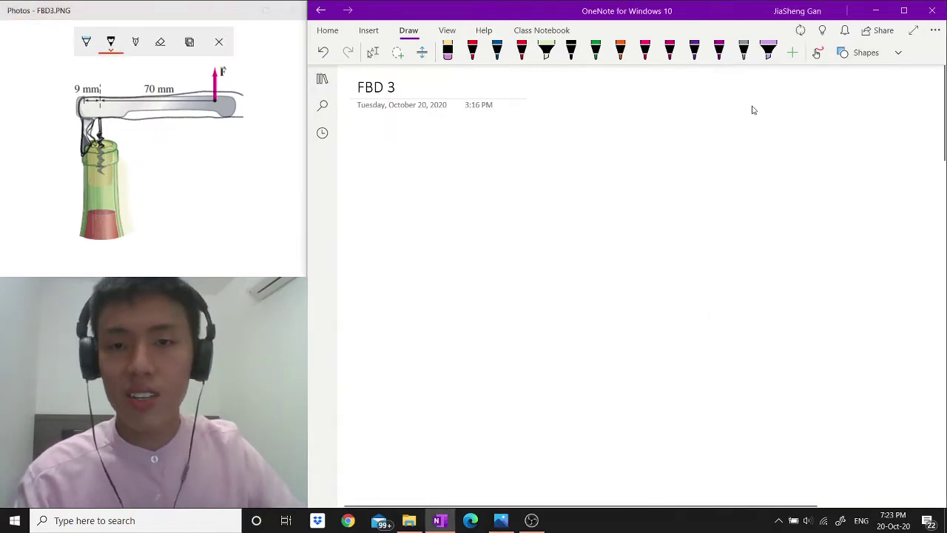
pyautogui.moveTo(371, 180)
pyautogui.mouseDown()
pyautogui.moveTo(603, 180)
pyautogui.moveTo(589, 180)
pyautogui.mouseUp()
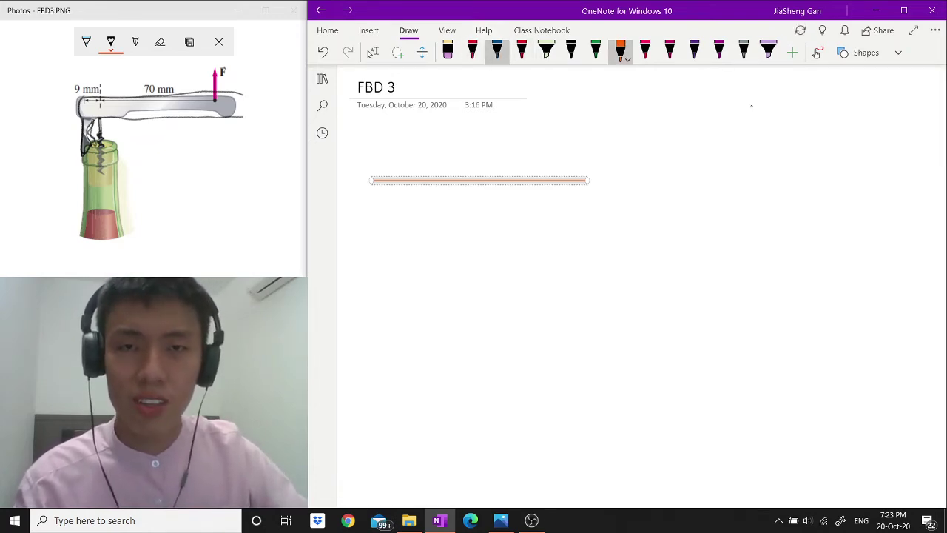
pyautogui.click(570, 52)
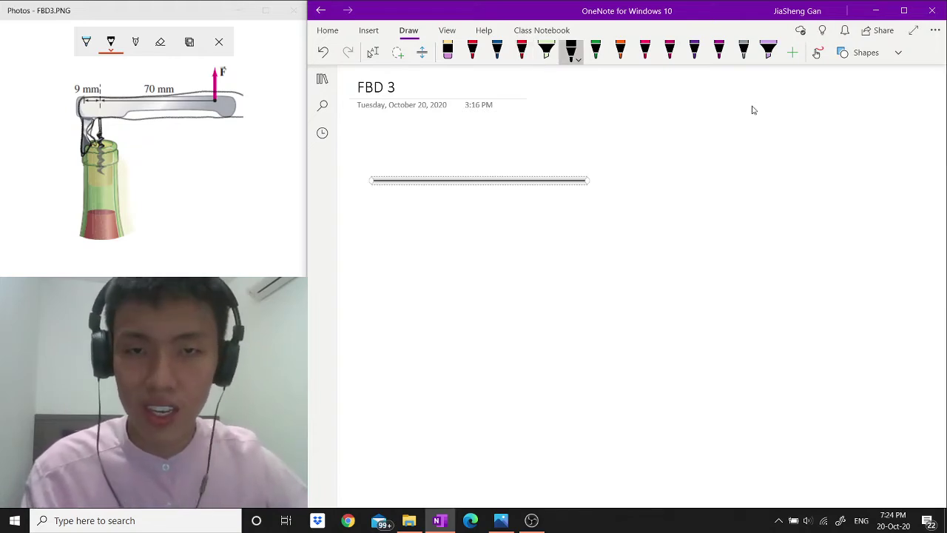
pyautogui.click(548, 124)
# - Draw a blue downward arrow from the middle of the horizontal line and label it W
pyautogui.click(497, 52)
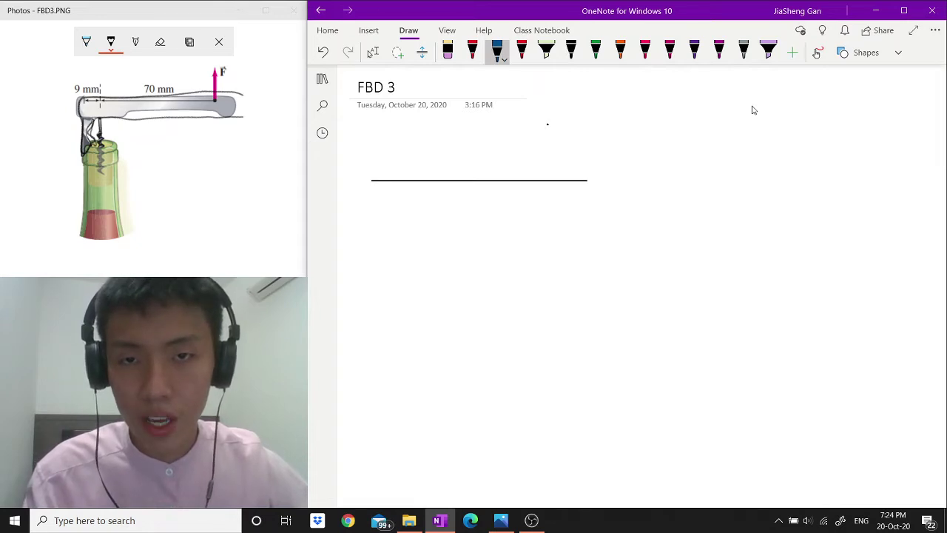
pyautogui.moveTo(476, 181); pyautogui.dragTo(474, 210)
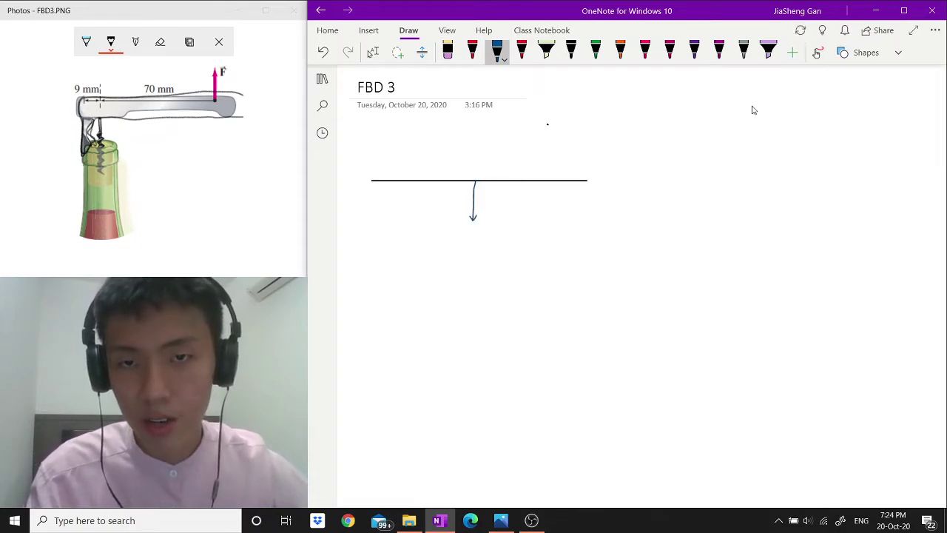
pyautogui.moveTo(470, 225); pyautogui.dragTo(481, 225)
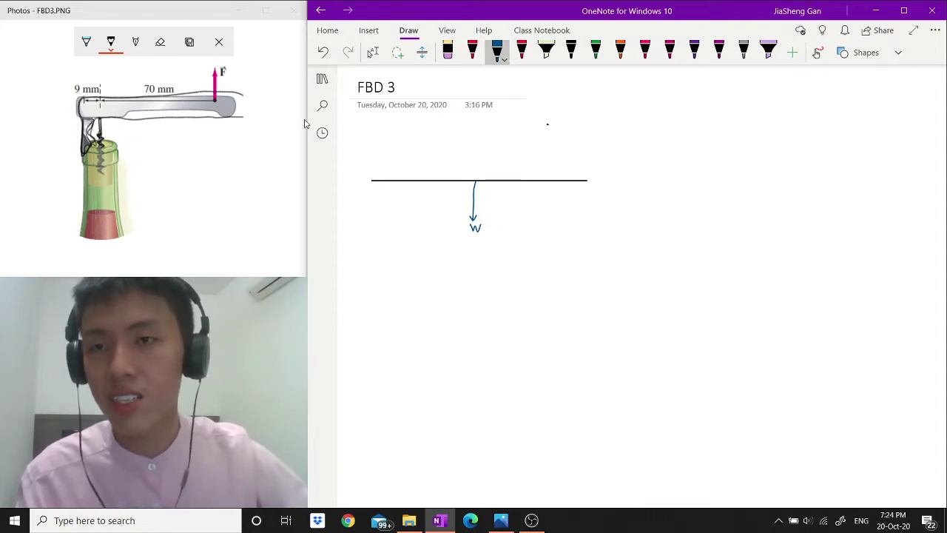
# - Circle the force F on the corkscrew picture, and draw a blue upward arrow labelled F at the right end of the line
pyautogui.moveTo(214, 65); pyautogui.dragTo(212, 81)
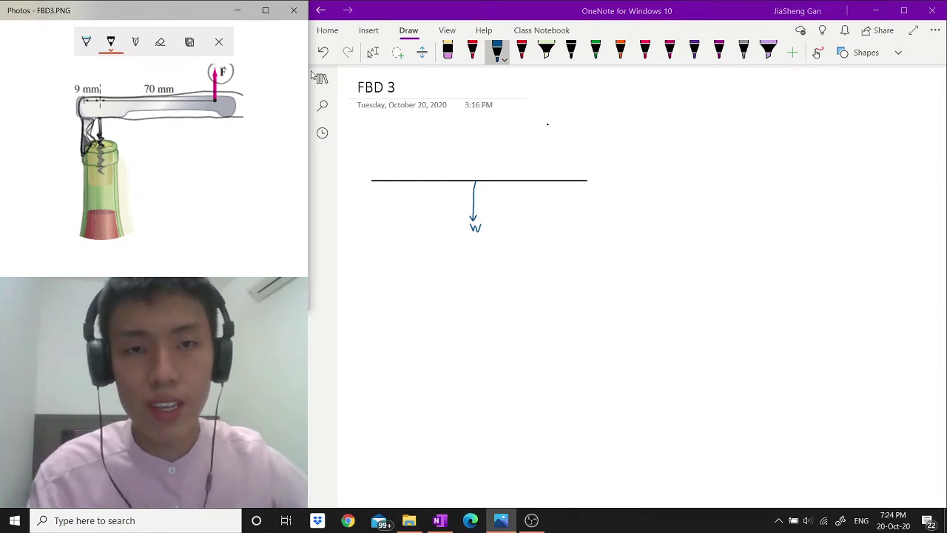
pyautogui.moveTo(581, 154)
pyautogui.mouseDown()
pyautogui.moveTo(587, 147)
pyautogui.moveTo(585, 179)
pyautogui.mouseUp()
pyautogui.moveTo(582, 131); pyautogui.dragTo(583, 141)
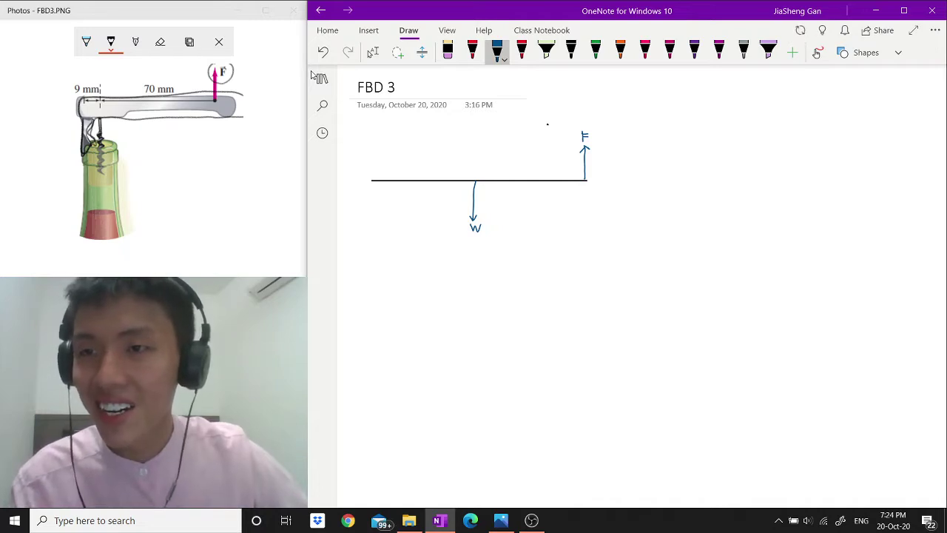
# - Circle the screw in the cork on the picture, and draw a blue downward arrow labelled F cork near the line's left end
pyautogui.moveTo(101, 133)
pyautogui.mouseDown()
pyautogui.moveTo(95, 148)
pyautogui.moveTo(107, 163)
pyautogui.moveTo(96, 164)
pyautogui.moveTo(104, 133)
pyautogui.mouseUp()
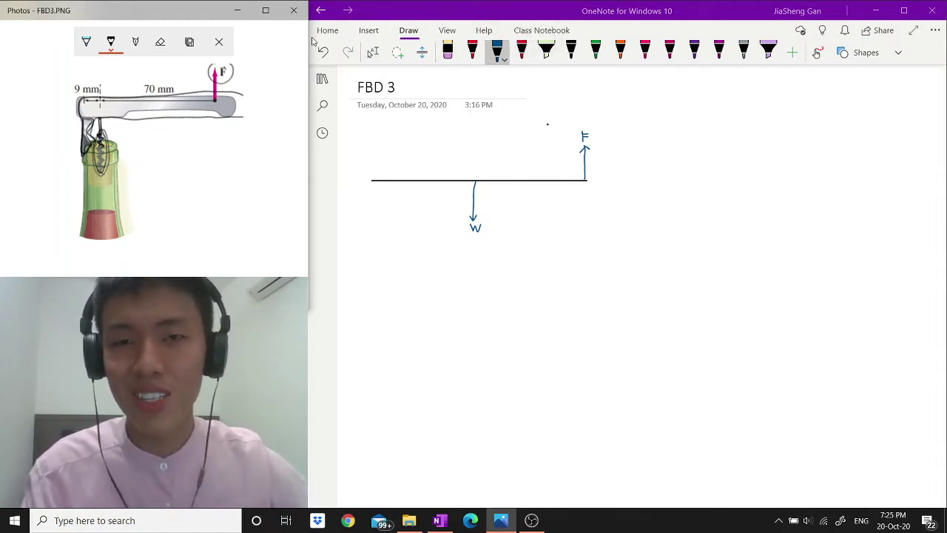
pyautogui.moveTo(400, 182); pyautogui.dragTo(400, 195)
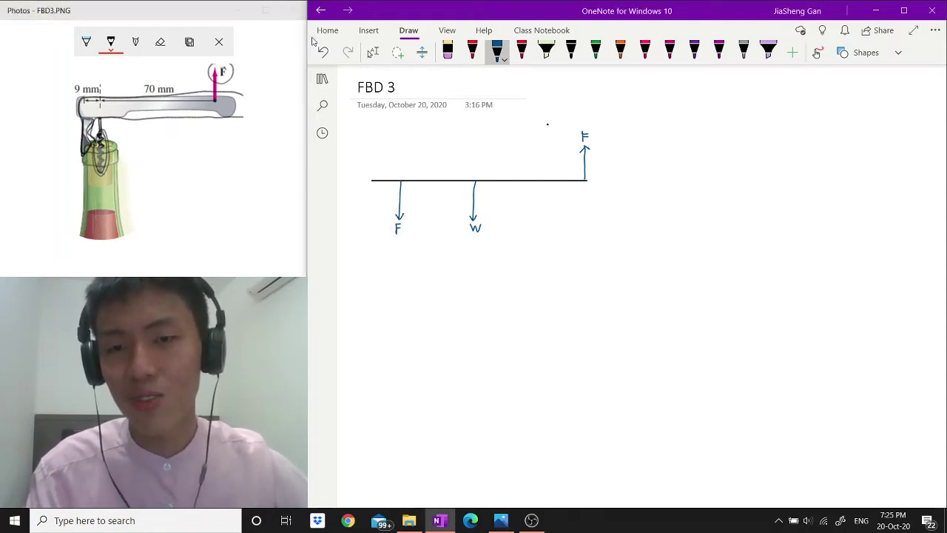
pyautogui.moveTo(410, 237); pyautogui.dragTo(418, 239)
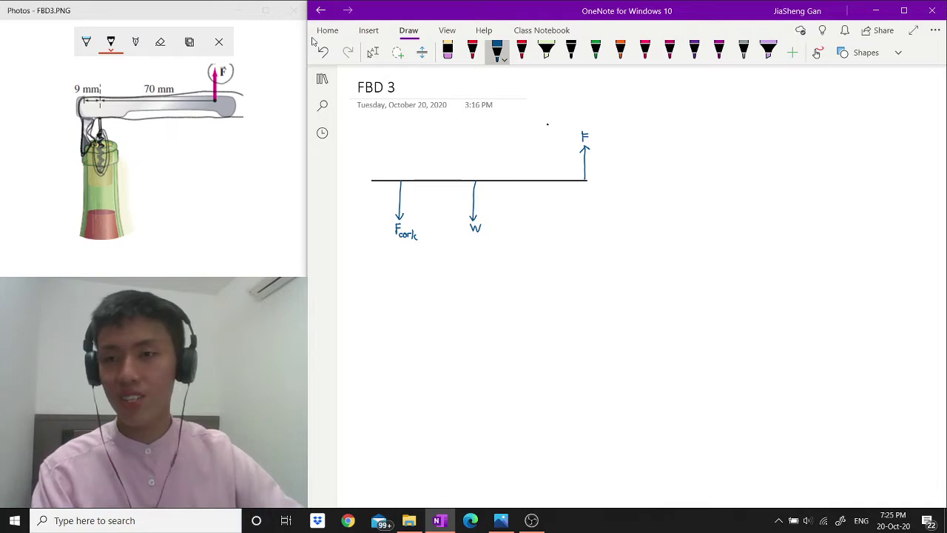
# - Highlight the lever's contact point on the bottle rim in light blue, and sketch that contact below the diagram in black with a red force N
pyautogui.click(86, 41)
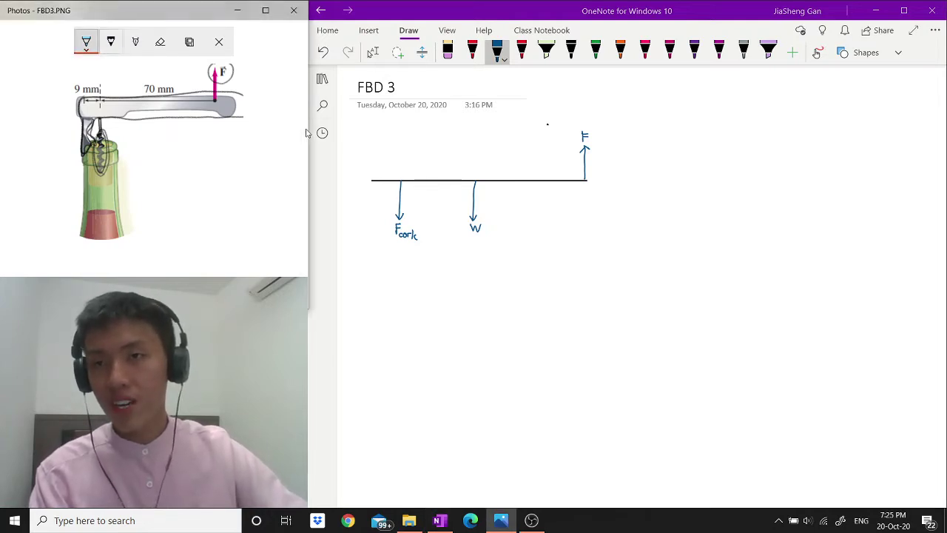
pyautogui.moveTo(83, 146); pyautogui.dragTo(84, 157)
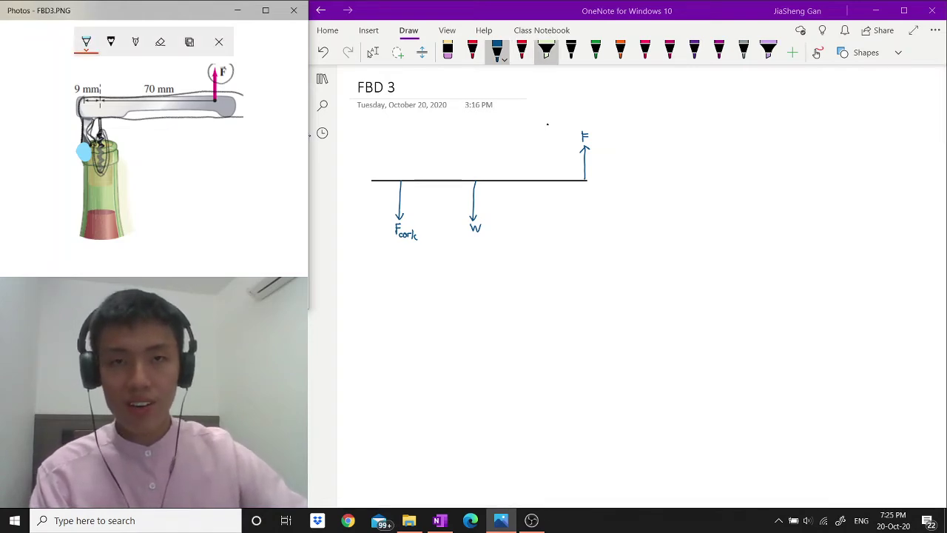
pyautogui.click(570, 52)
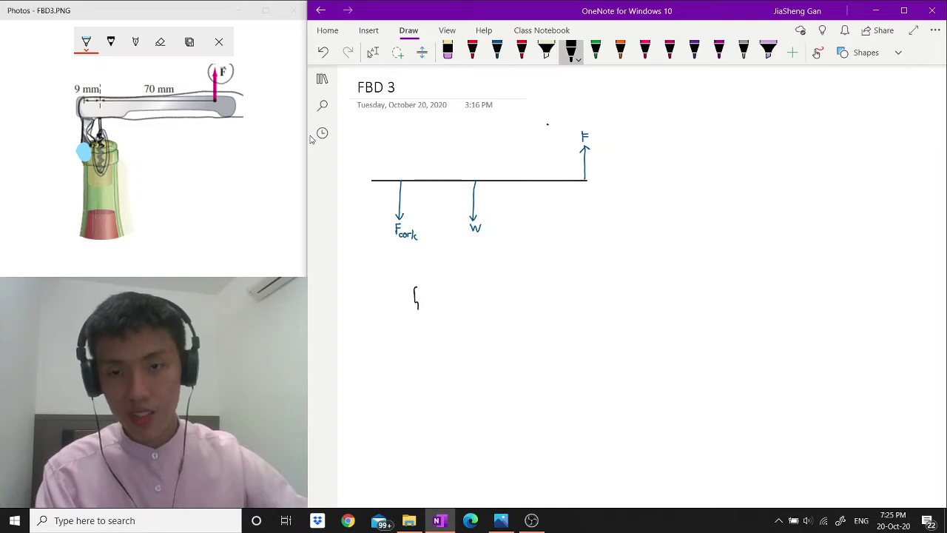
pyautogui.moveTo(417, 328); pyautogui.dragTo(413, 340)
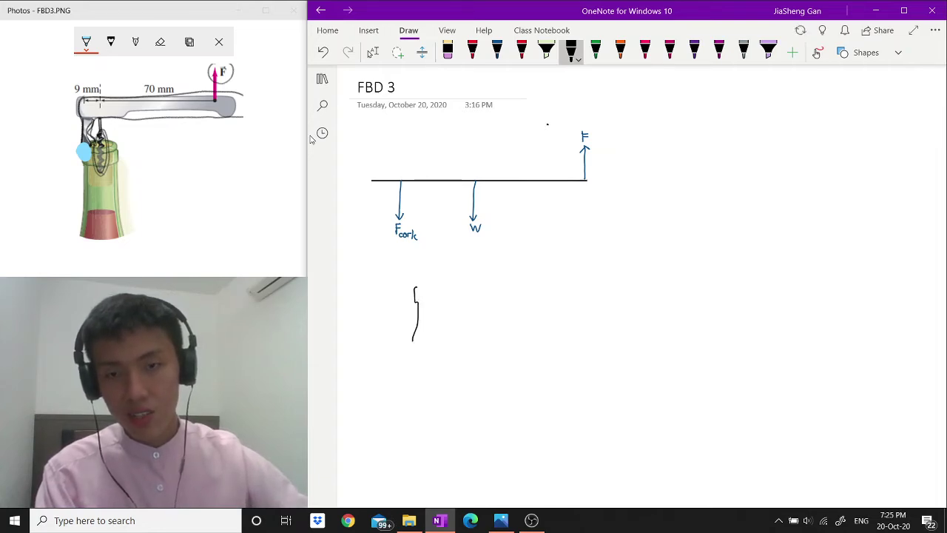
pyautogui.click(522, 52)
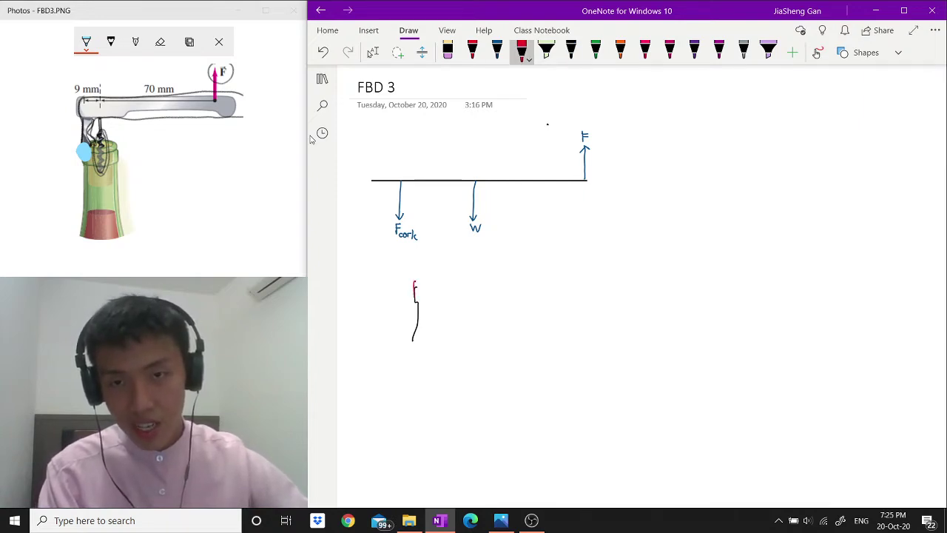
pyautogui.moveTo(414, 286); pyautogui.dragTo(413, 297)
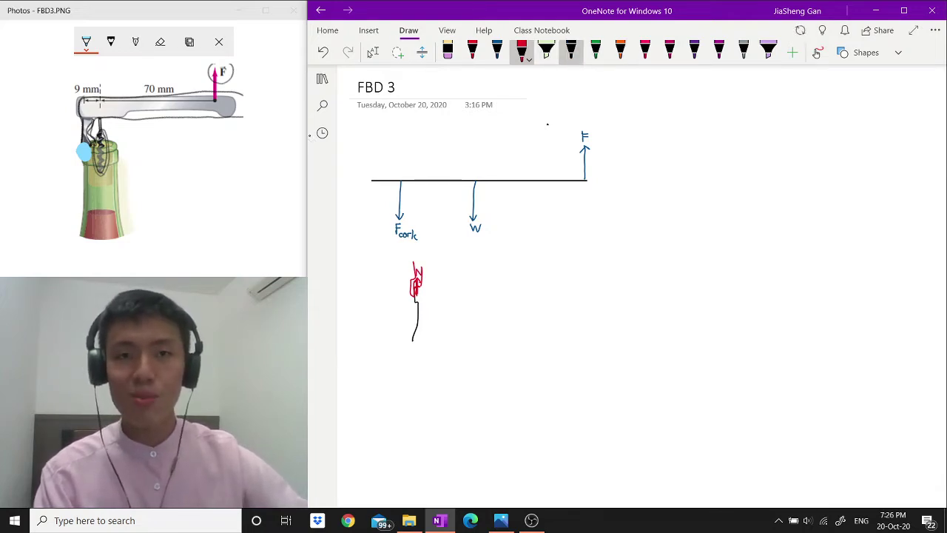
# - Draw a blue upward arrow labelled N at the left end of the line, and erase the stray dot above the line
pyautogui.click(497, 51)
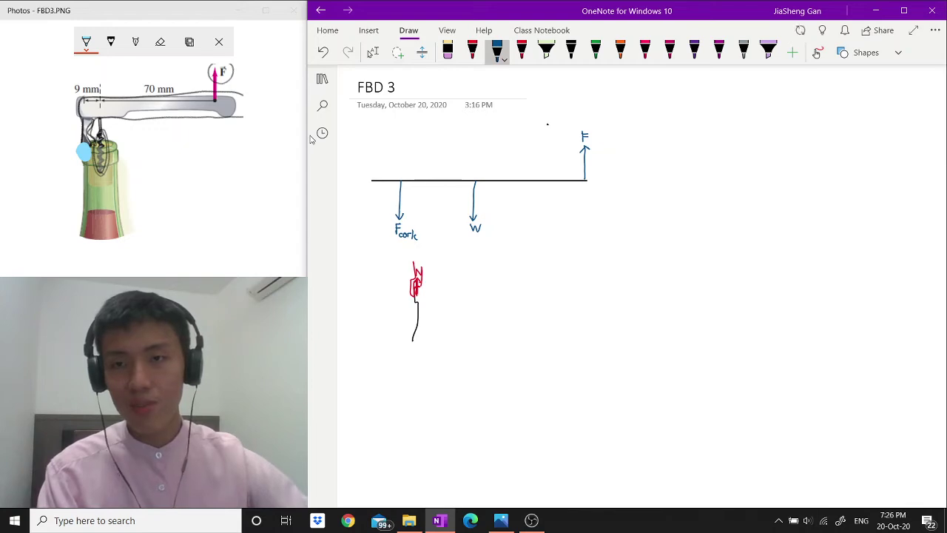
pyautogui.moveTo(372, 141); pyautogui.dragTo(372, 179)
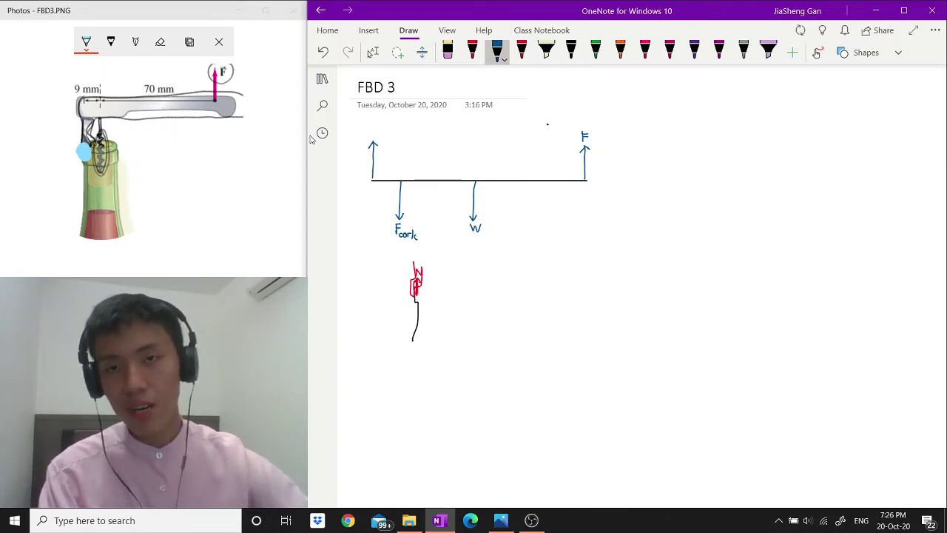
pyautogui.moveTo(369, 128); pyautogui.dragTo(376, 127)
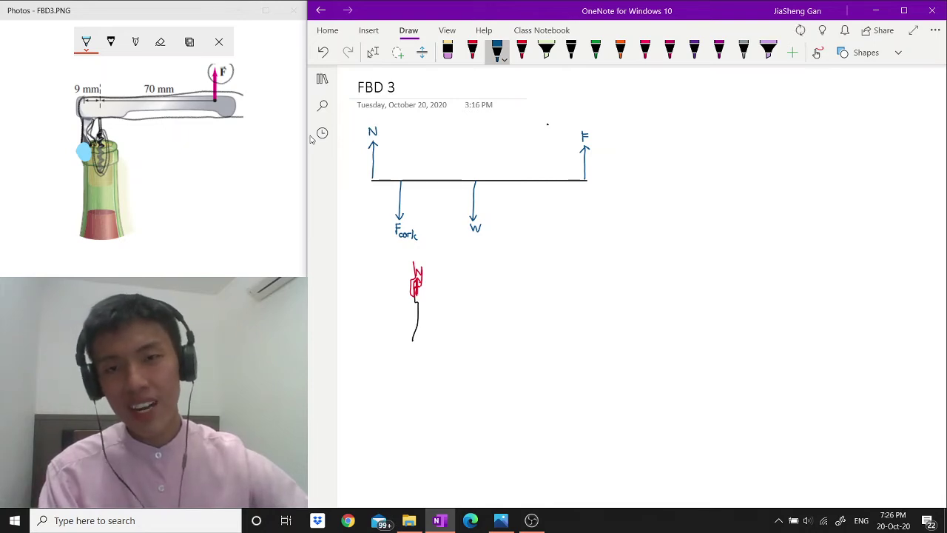
pyautogui.click(448, 52)
pyautogui.click(548, 124)
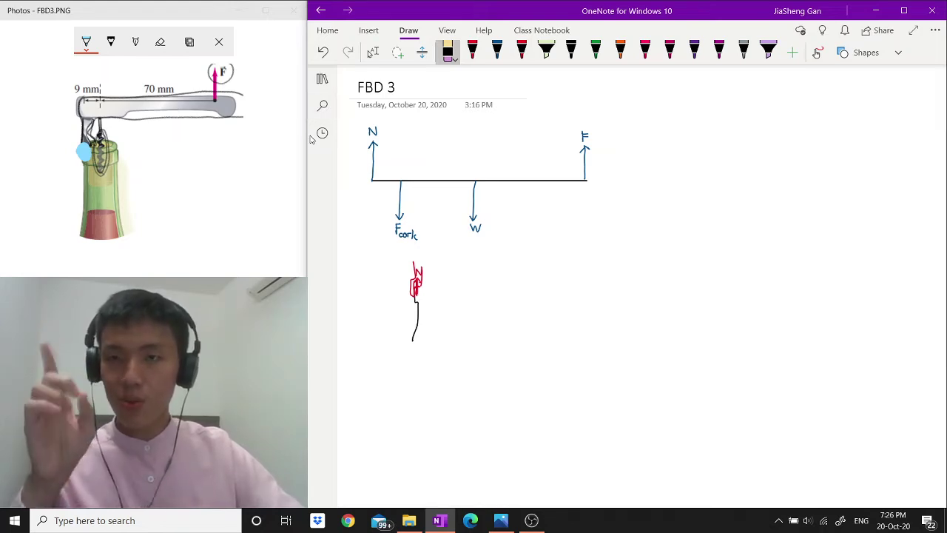
# - Circle the 70 mm and 9 mm dimensions on the corkscrew picture with the pen
pyautogui.click(522, 52)
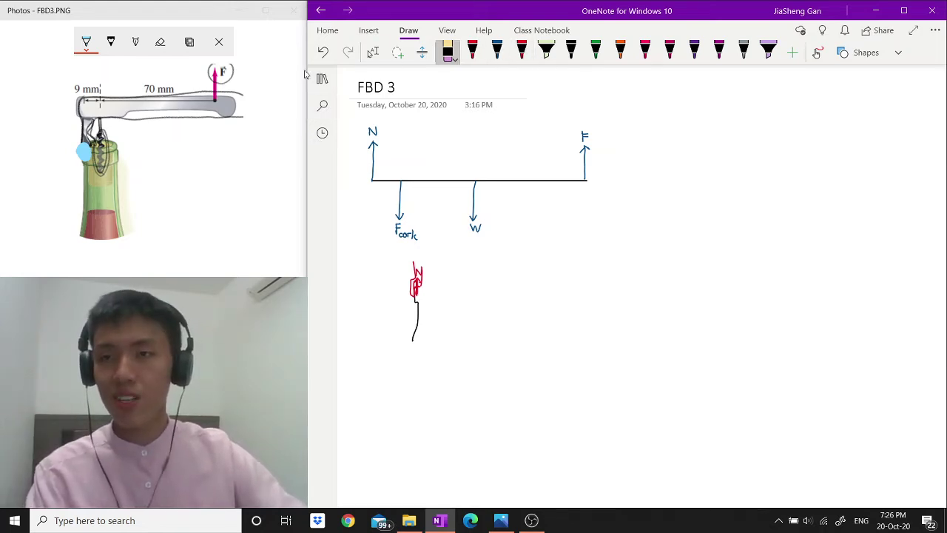
pyautogui.click(111, 41)
pyautogui.moveTo(171, 80)
pyautogui.mouseDown()
pyautogui.moveTo(148, 99)
pyautogui.moveTo(182, 88)
pyautogui.mouseUp()
pyautogui.moveTo(100, 83); pyautogui.dragTo(71, 93)
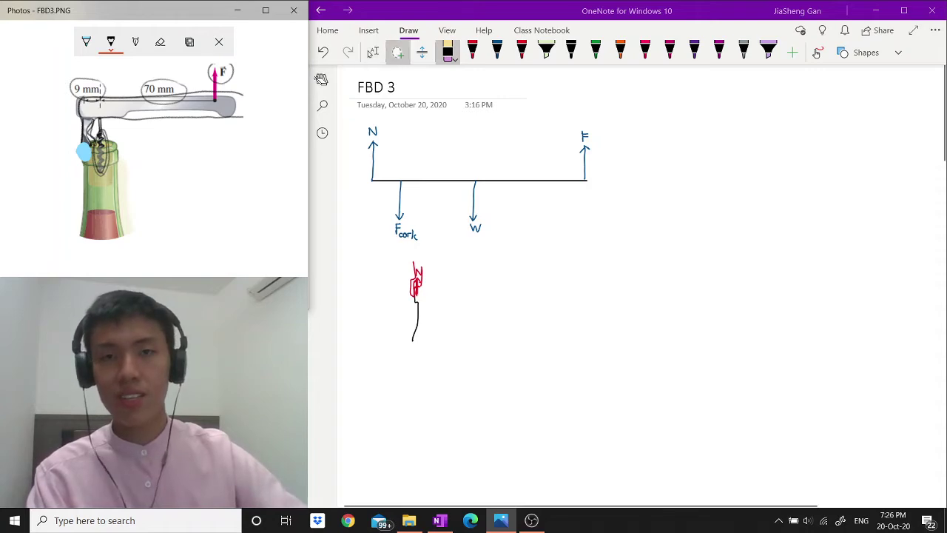
# - Mark the line's left end with a purple dot labelled Pivot, and dimension the distance from it to the F cork arrow as 9mm
pyautogui.click(496, 50)
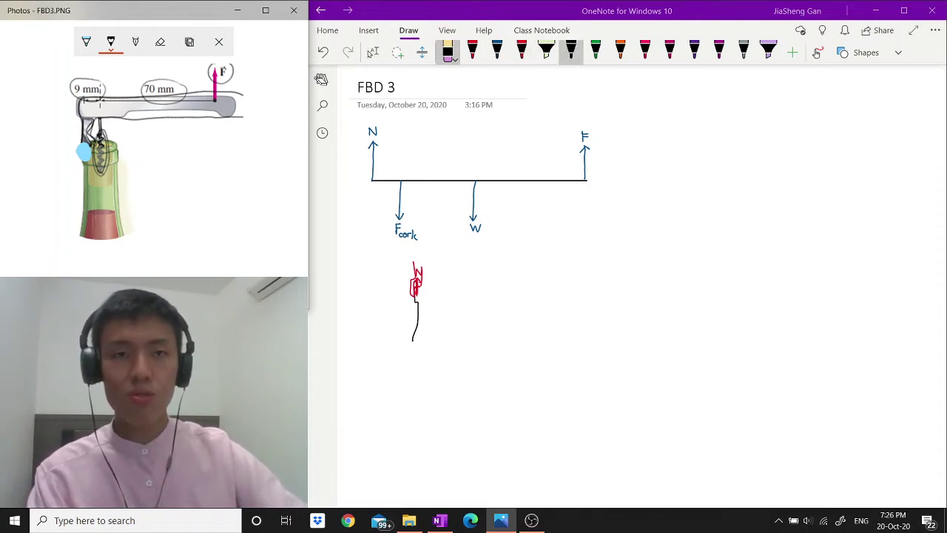
pyautogui.click(694, 52)
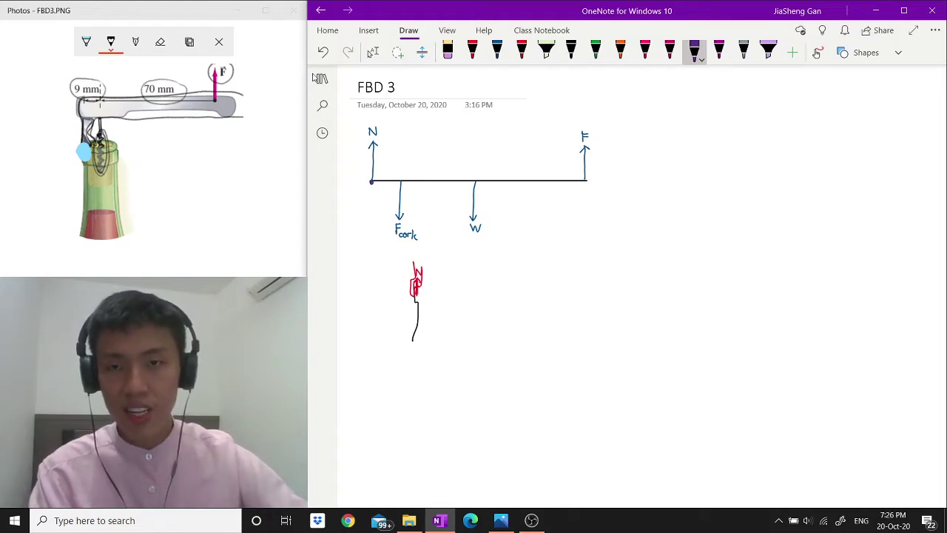
pyautogui.moveTo(364, 186); pyautogui.dragTo(374, 190)
pyautogui.click(368, 193)
pyautogui.moveTo(378, 188); pyautogui.dragTo(378, 196)
pyautogui.moveTo(376, 190); pyautogui.dragTo(380, 190)
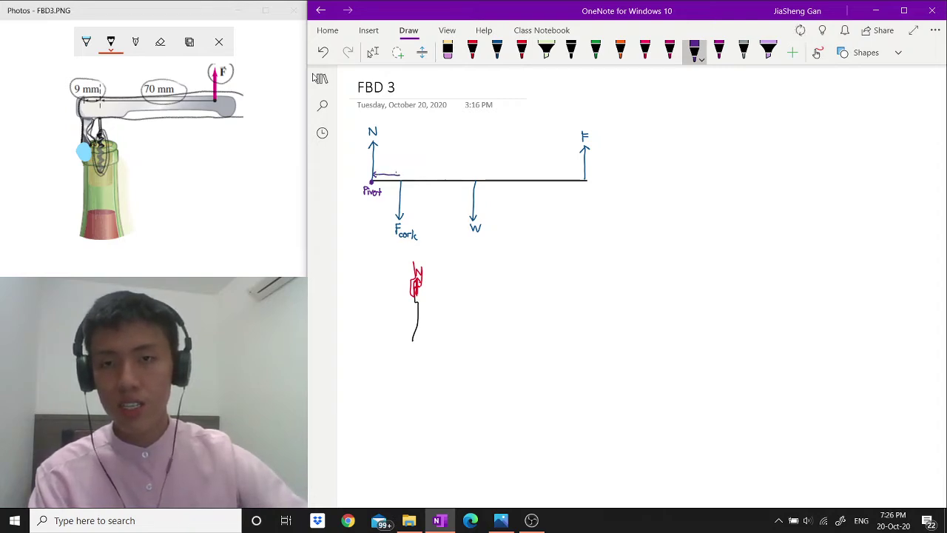
pyautogui.moveTo(383, 159); pyautogui.dragTo(381, 166)
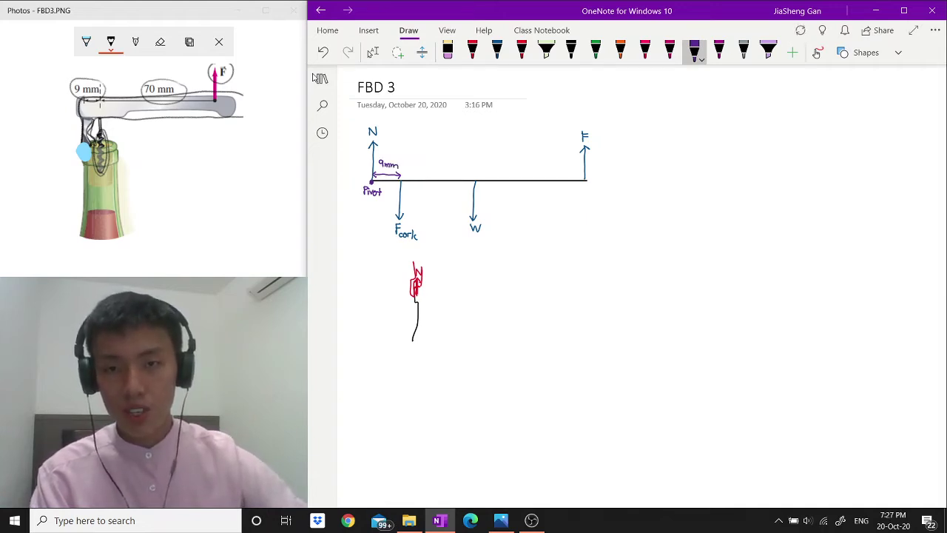
# - Draw purple dashed extension lines below the pivot and W with a double-headed dimension arrow between them
pyautogui.moveTo(372, 196); pyautogui.dragTo(371, 204)
pyautogui.moveTo(372, 210); pyautogui.dragTo(372, 230)
pyautogui.moveTo(372, 234)
pyautogui.mouseDown()
pyautogui.moveTo(370, 270)
pyautogui.moveTo(376, 260)
pyautogui.moveTo(471, 259)
pyautogui.mouseUp()
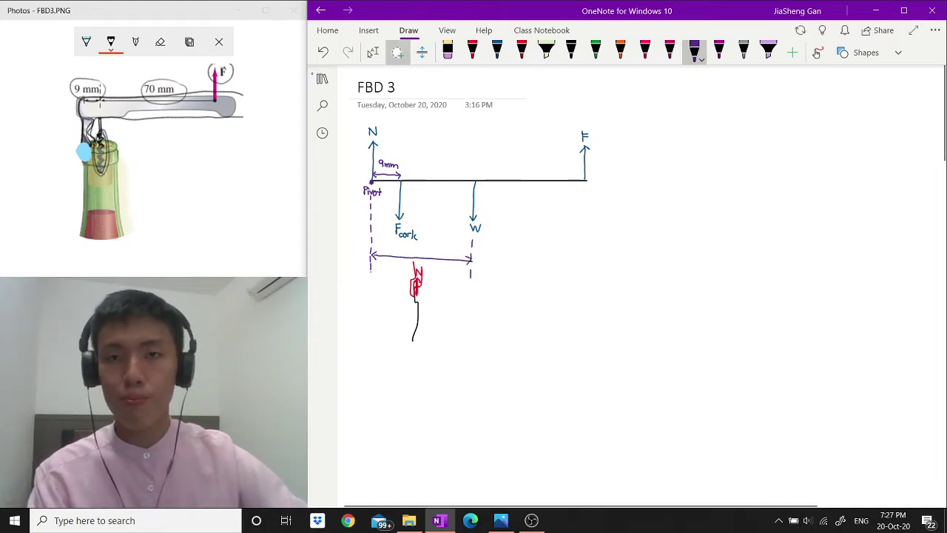
# - Lasso the small contact sketch, move it down clear of the dimension arrow, and recolour it purple
pyautogui.click(397, 53)
pyautogui.moveTo(419, 260)
pyautogui.mouseDown()
pyautogui.moveTo(406, 275)
pyautogui.moveTo(413, 345)
pyautogui.moveTo(438, 278)
pyautogui.moveTo(419, 260)
pyautogui.mouseUp()
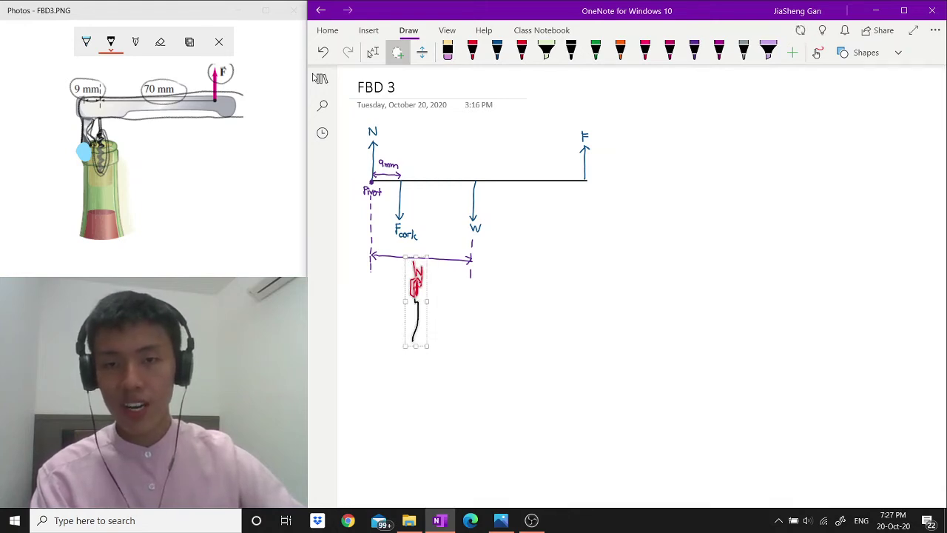
pyautogui.moveTo(417, 304); pyautogui.dragTo(415, 386)
pyautogui.click(497, 53)
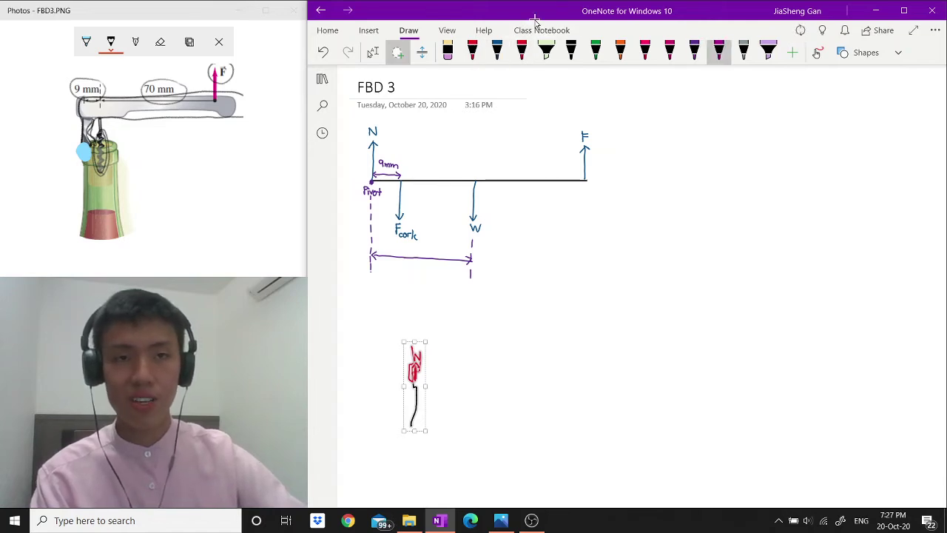
pyautogui.click(694, 53)
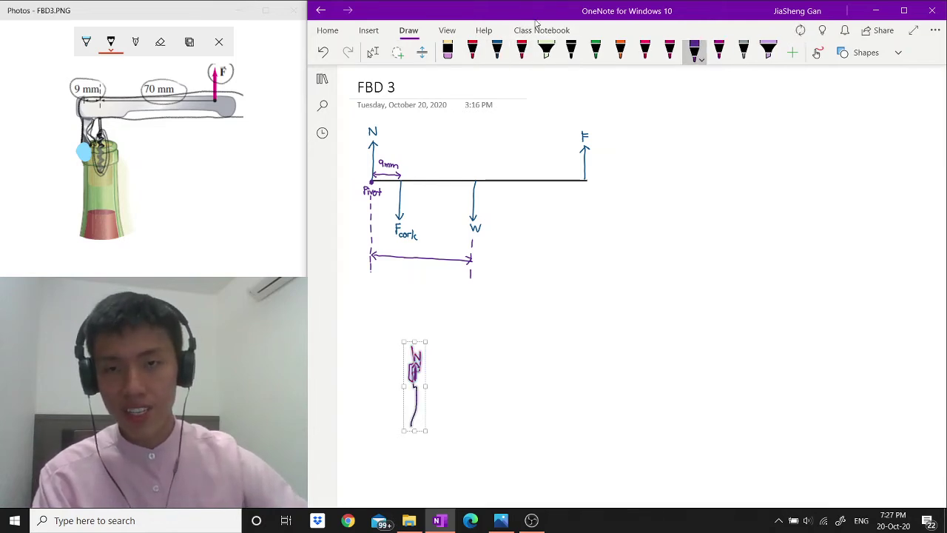
# - Label the dimension between the pivot and W as 79/2 mm in purple
pyautogui.moveTo(407, 265); pyautogui.dragTo(420, 273)
pyautogui.moveTo(413, 278); pyautogui.dragTo(432, 279)
pyautogui.moveTo(433, 274); pyautogui.dragTo(440, 279)
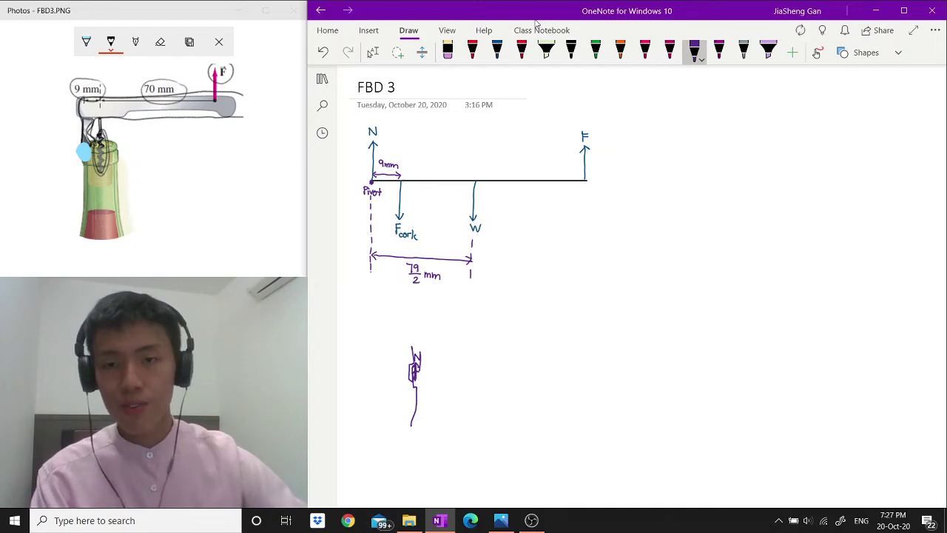
# - Extend the dashed line below the pivot, add another below F, and dimension the distance between them as 79mm
pyautogui.moveTo(370, 294); pyautogui.dragTo(370, 302)
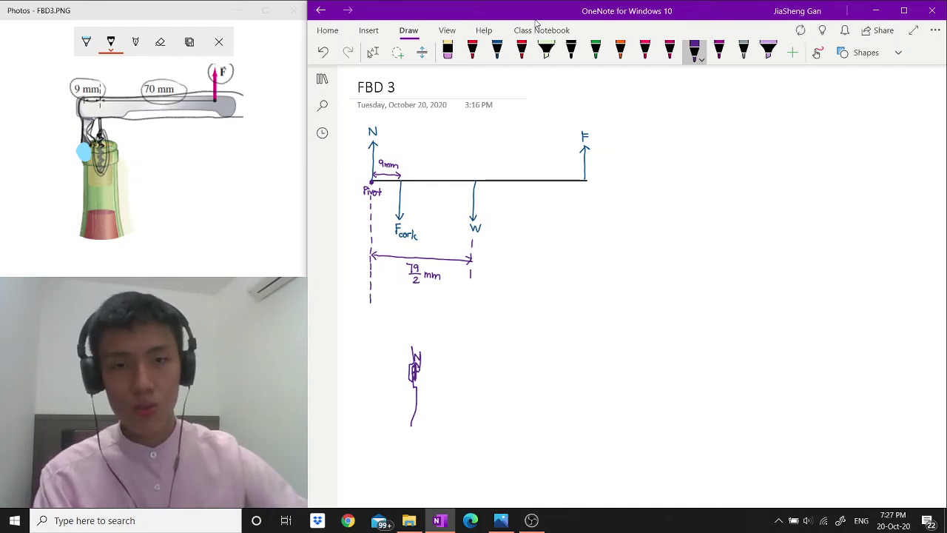
pyautogui.moveTo(585, 184); pyautogui.dragTo(585, 191)
pyautogui.moveTo(586, 200); pyautogui.dragTo(586, 209)
pyautogui.moveTo(585, 218); pyautogui.dragTo(588, 292)
pyautogui.moveTo(377, 297)
pyautogui.mouseDown()
pyautogui.moveTo(377, 307)
pyautogui.moveTo(588, 300)
pyautogui.moveTo(580, 305)
pyautogui.mouseUp()
pyautogui.moveTo(460, 313)
pyautogui.mouseDown()
pyautogui.moveTo(458, 324)
pyautogui.moveTo(491, 325)
pyautogui.mouseUp()
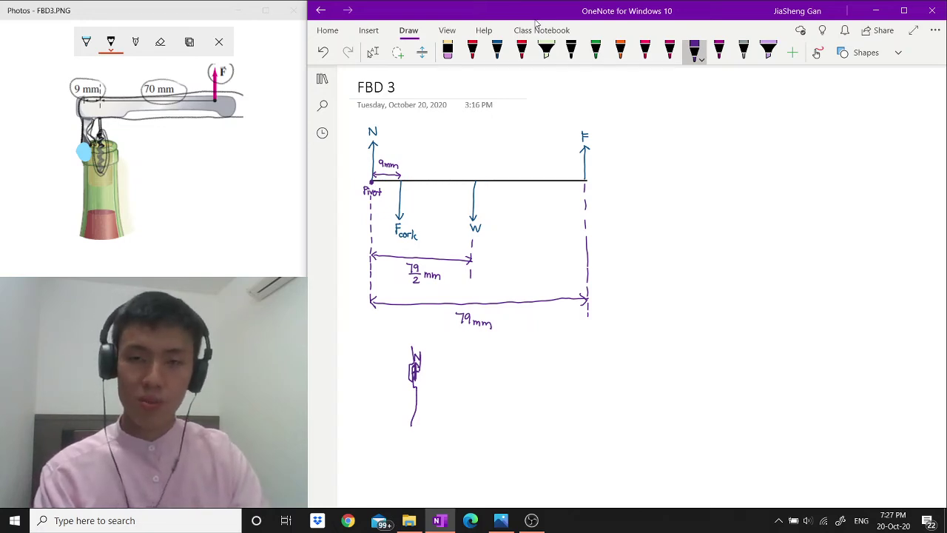
# - In red on the first submitted diagram, circle the W rod force, draw a corrected W arrow at the beam's middle, and tick F
pyautogui.press('Escape')
pyautogui.scroll(-3, 510, 244)
pyautogui.scroll(-3, 518, 253)
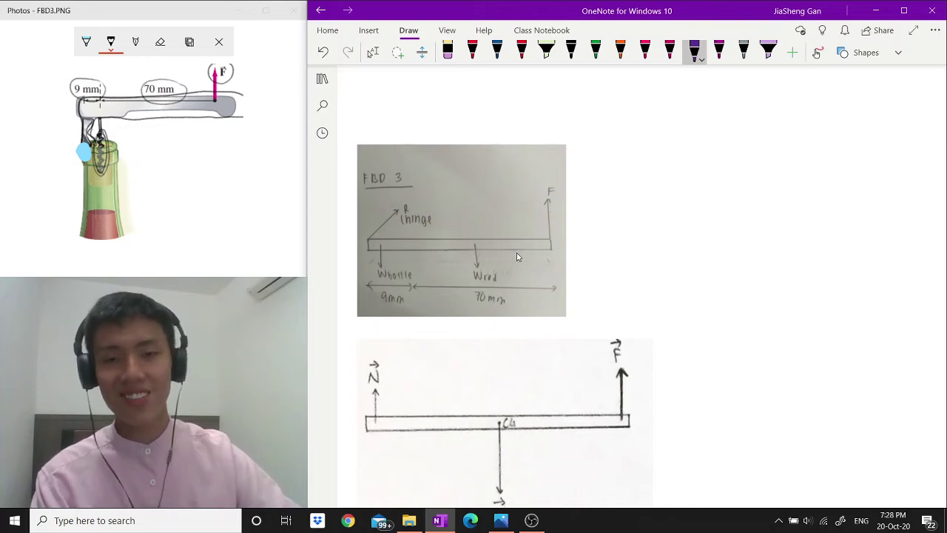
pyautogui.click(473, 52)
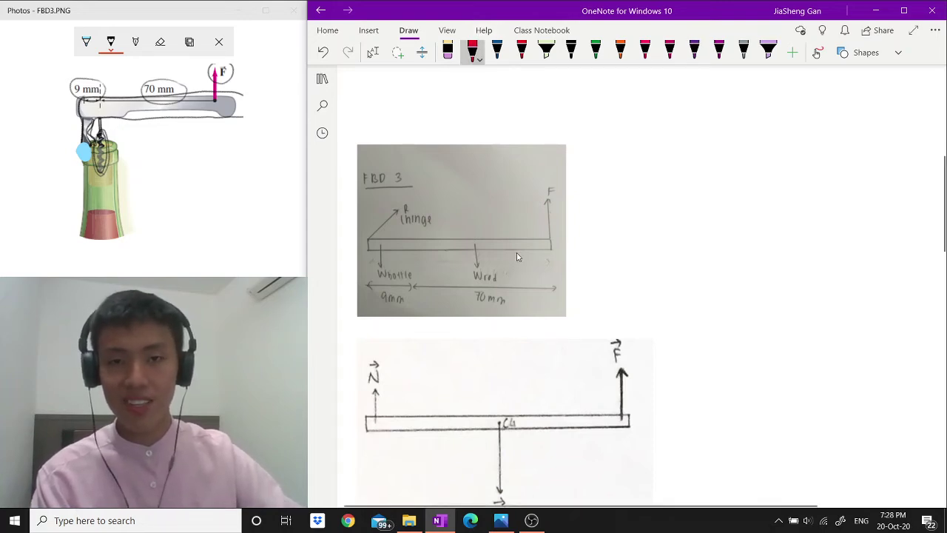
pyautogui.moveTo(467, 248)
pyautogui.mouseDown()
pyautogui.moveTo(487, 248)
pyautogui.moveTo(469, 244)
pyautogui.mouseUp()
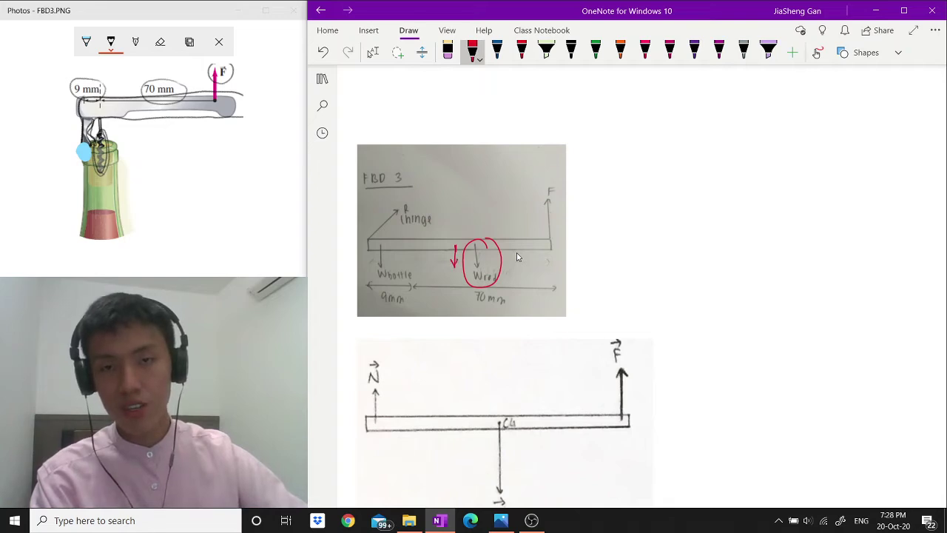
pyautogui.moveTo(455, 244); pyautogui.dragTo(458, 268)
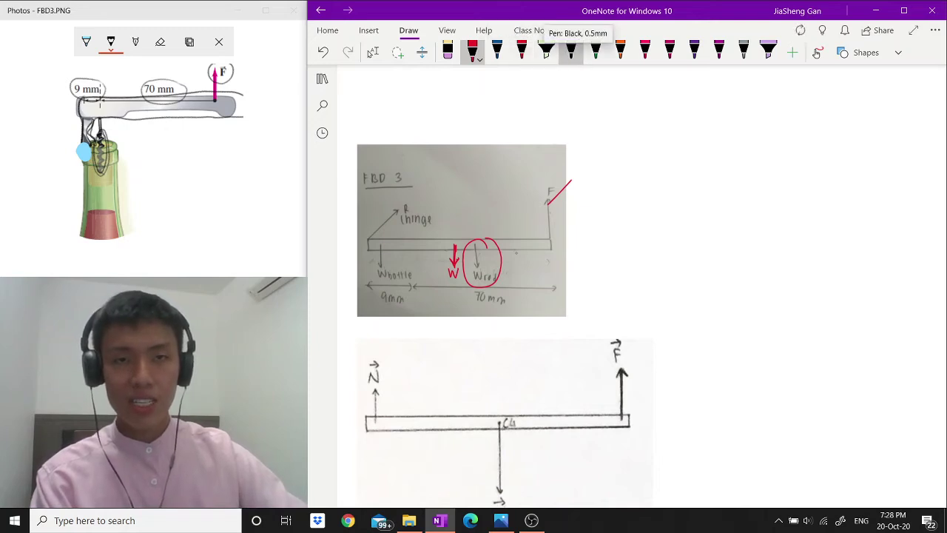
# - Beside the first submission, draw a black dot diagram with N tool and W bottle, captioned "FBD of the bottle", and highlight W bottle and the caption green
pyautogui.click(571, 49)
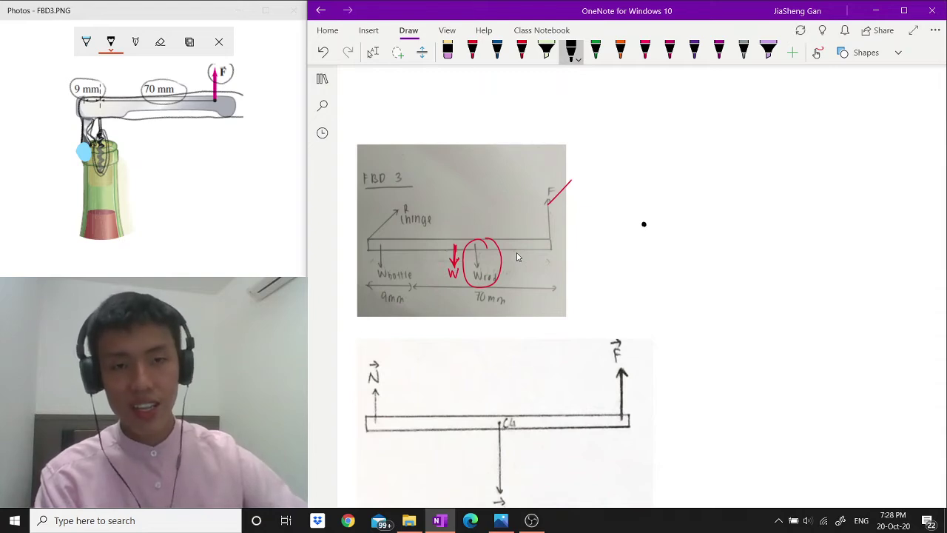
pyautogui.moveTo(644, 225)
pyautogui.mouseDown()
pyautogui.moveTo(653, 273)
pyautogui.moveTo(678, 271)
pyautogui.mouseUp()
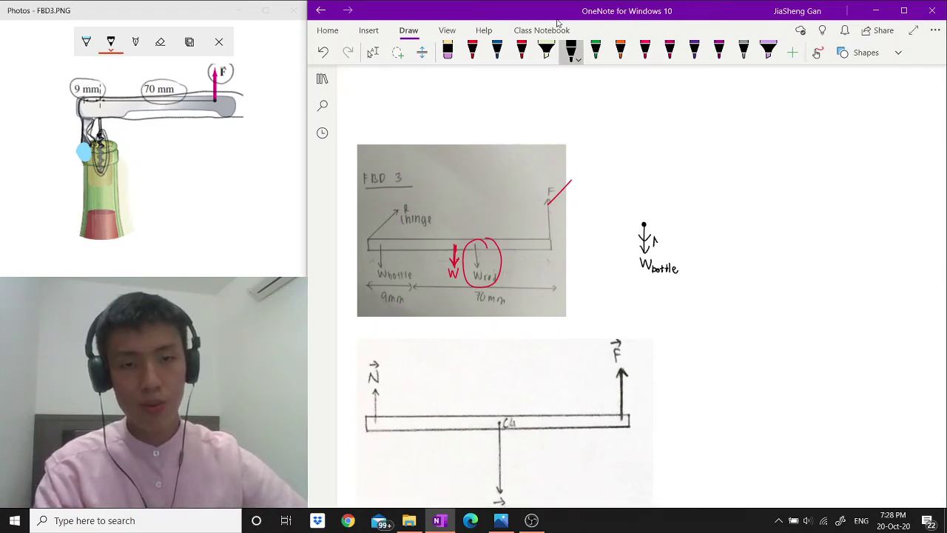
pyautogui.moveTo(658, 245); pyautogui.dragTo(661, 237)
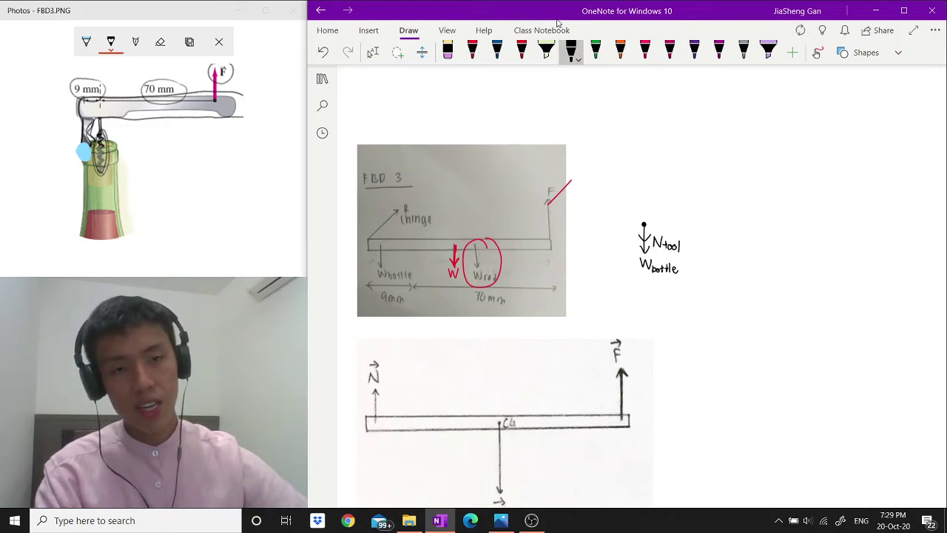
pyautogui.moveTo(645, 287); pyautogui.dragTo(646, 296)
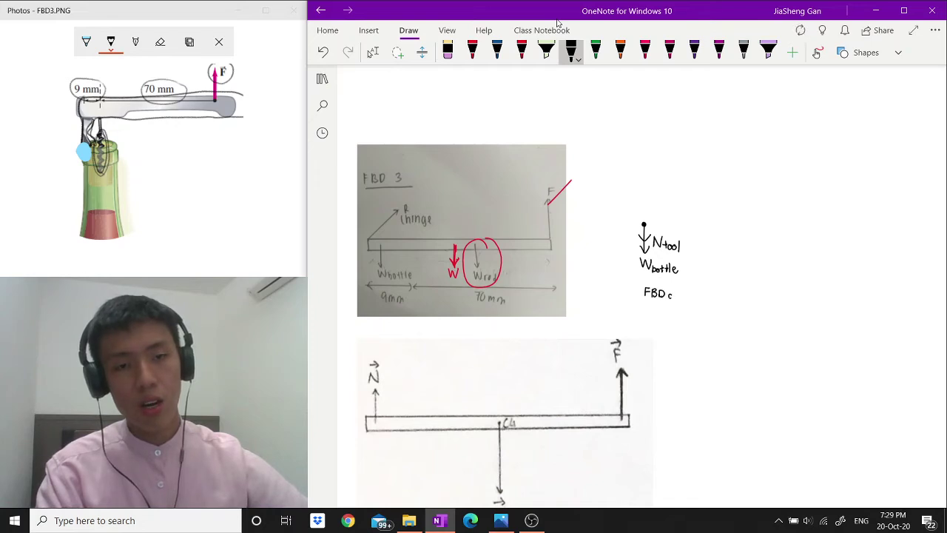
pyautogui.moveTo(679, 288)
pyautogui.mouseDown()
pyautogui.moveTo(652, 303)
pyautogui.moveTo(697, 311)
pyautogui.mouseUp()
pyautogui.click(547, 52)
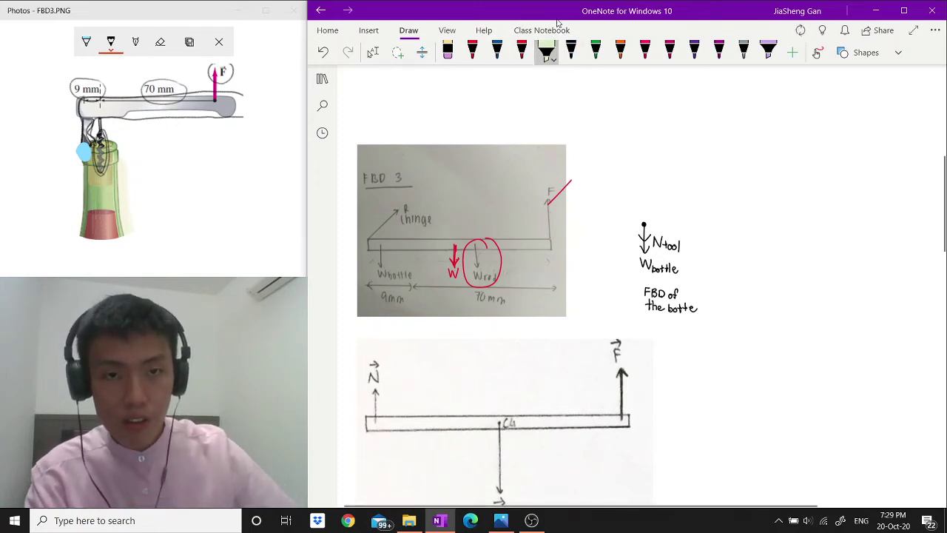
pyautogui.moveTo(641, 269)
pyautogui.mouseDown()
pyautogui.moveTo(675, 269)
pyautogui.moveTo(681, 295)
pyautogui.moveTo(652, 309)
pyautogui.moveTo(696, 310)
pyautogui.mouseUp()
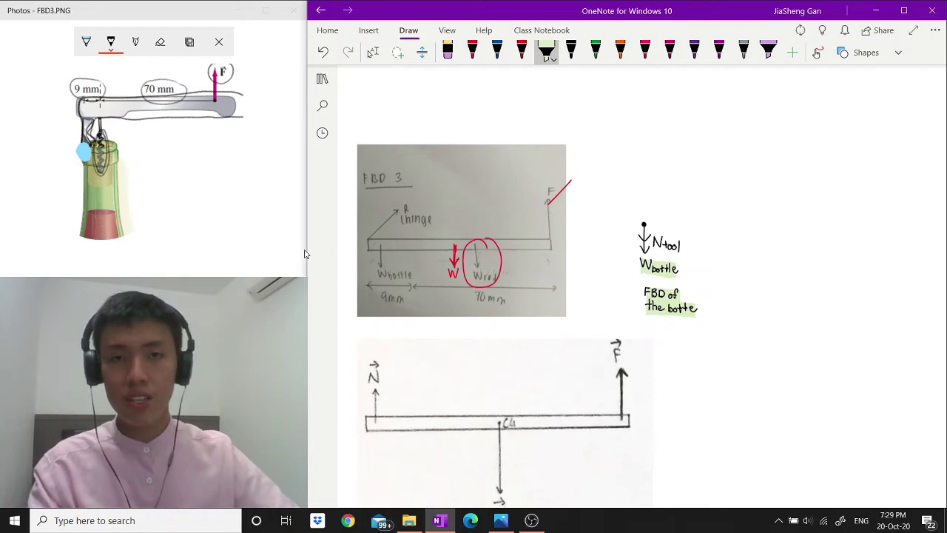
# - On the first submission, cross out W bottle, circle R, write F cork in red, and mark the cork force's position on the beam in orange
pyautogui.click(473, 49)
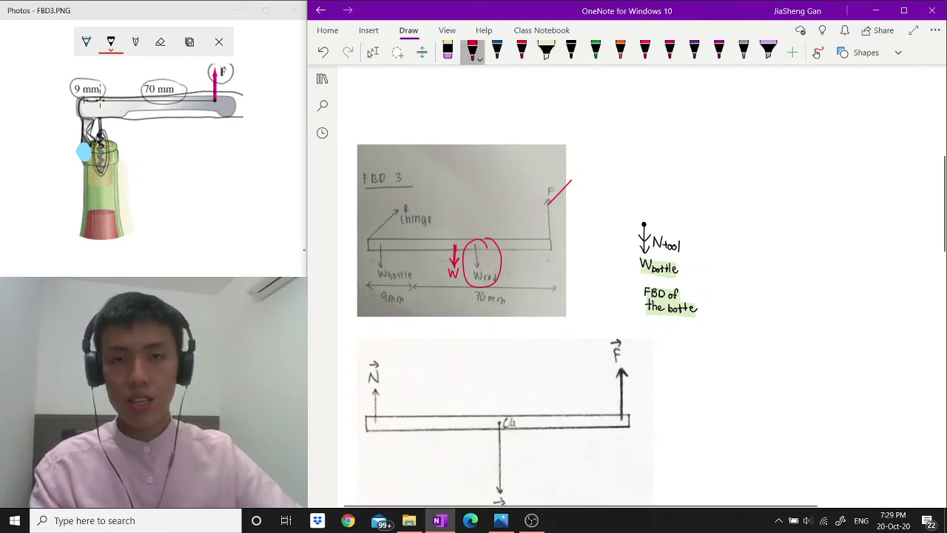
pyautogui.moveTo(382, 257)
pyautogui.mouseDown()
pyautogui.moveTo(382, 271)
pyautogui.moveTo(395, 271)
pyautogui.mouseUp()
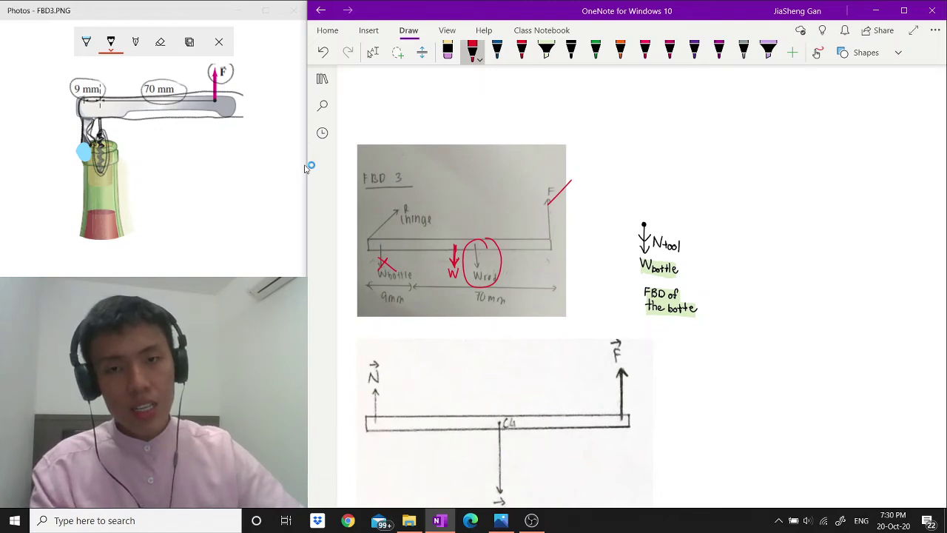
pyautogui.moveTo(406, 198)
pyautogui.mouseDown()
pyautogui.moveTo(399, 212)
pyautogui.moveTo(407, 198)
pyautogui.mouseUp()
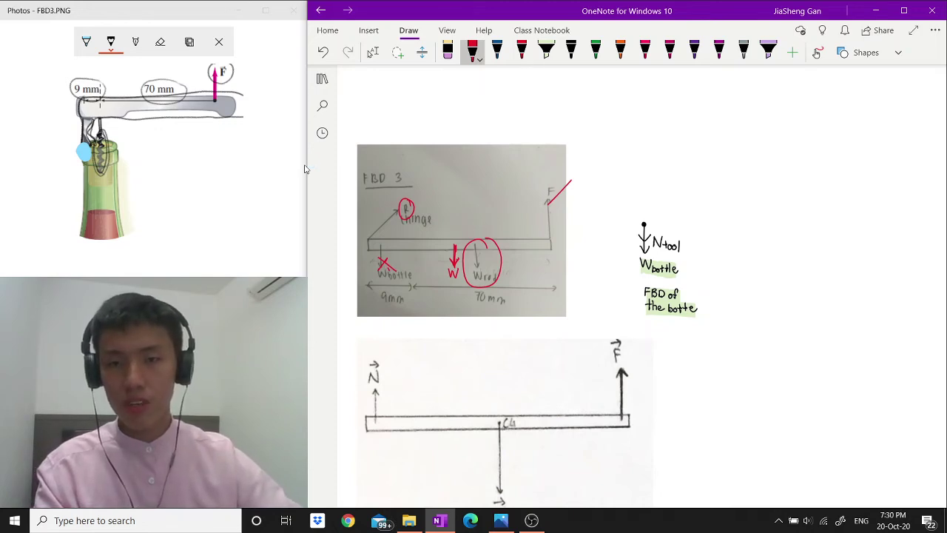
pyautogui.moveTo(379, 269)
pyautogui.mouseDown()
pyautogui.moveTo(393, 282)
pyautogui.moveTo(383, 283)
pyautogui.mouseUp()
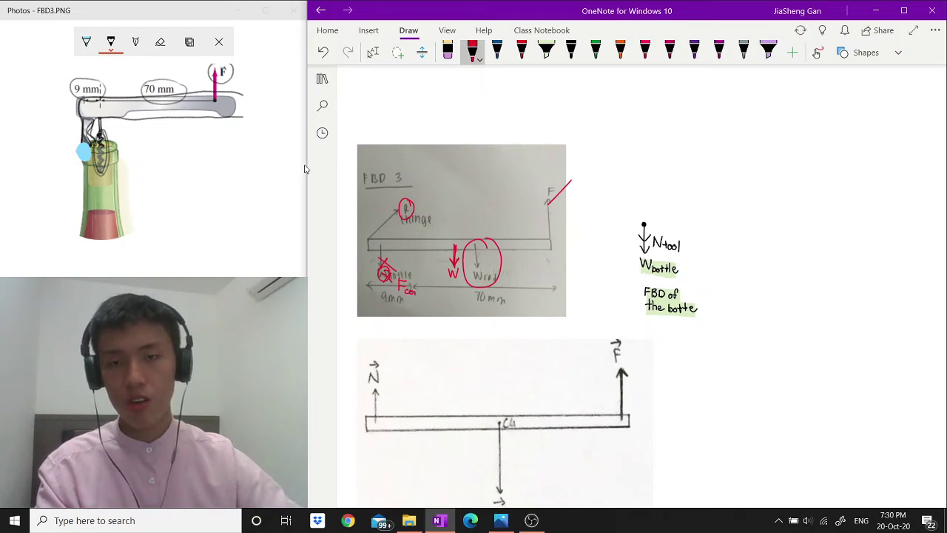
pyautogui.moveTo(419, 287); pyautogui.dragTo(426, 297)
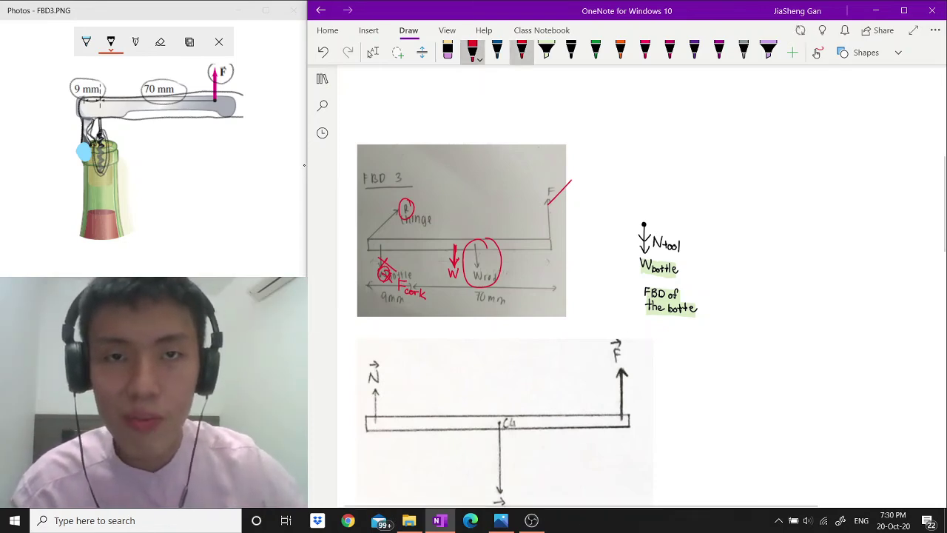
pyautogui.click(620, 51)
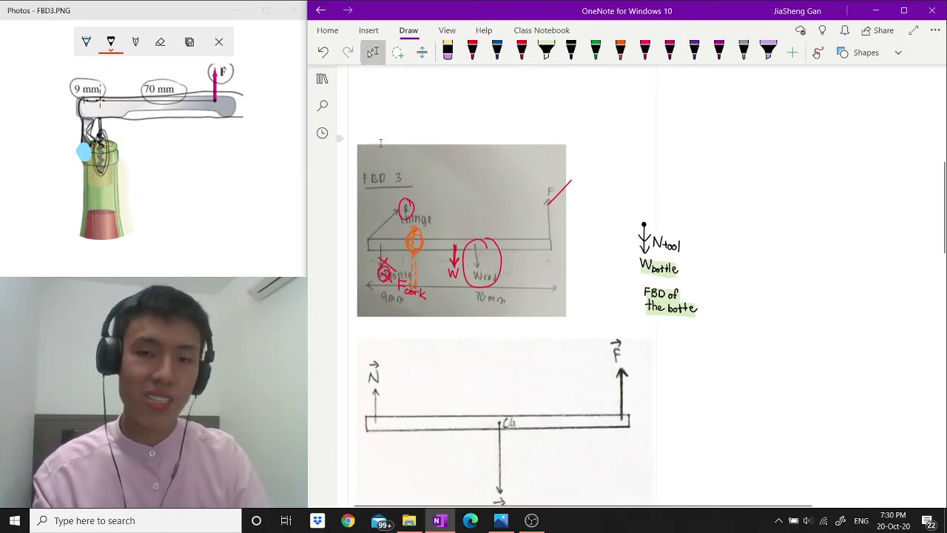
# - Review the reference free-body diagram at the start of the page and compare it with the first two submitted diagrams
pyautogui.click(373, 52)
pyautogui.scroll(10, 502, 238)
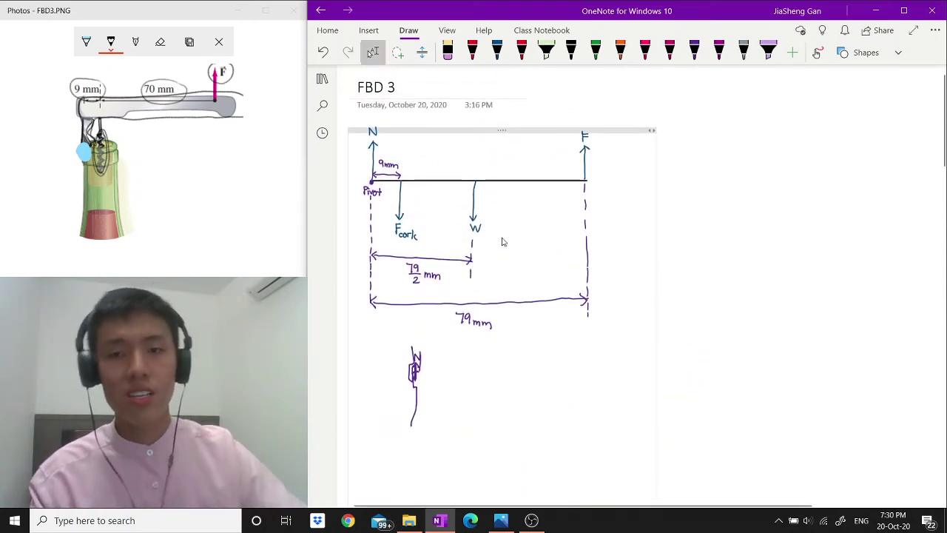
pyautogui.click(620, 52)
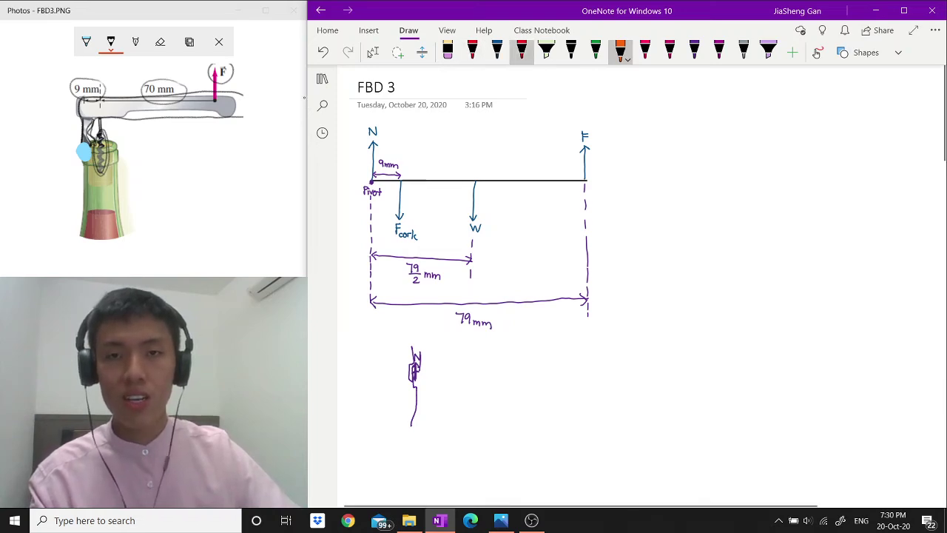
pyautogui.click(414, 186)
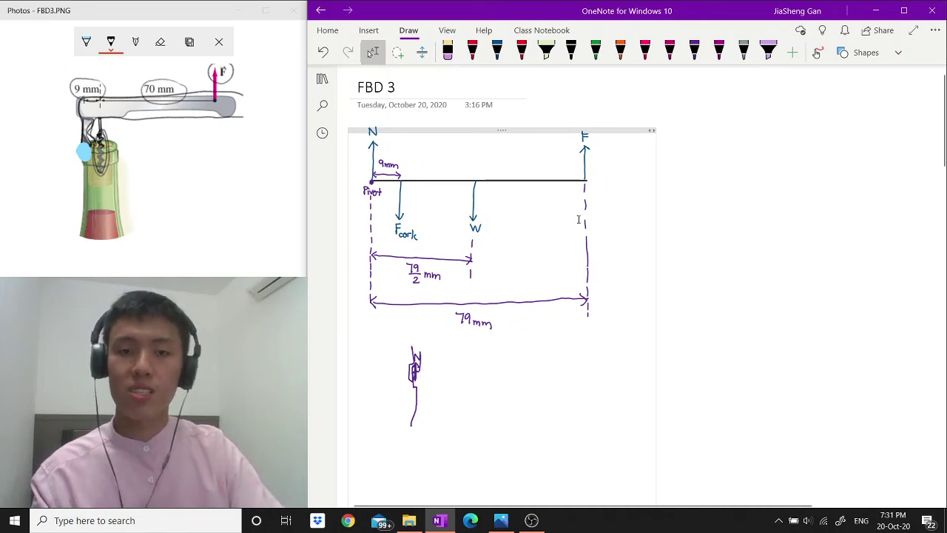
pyautogui.scroll(-10, 633, 299)
pyautogui.scroll(-5, 632, 299)
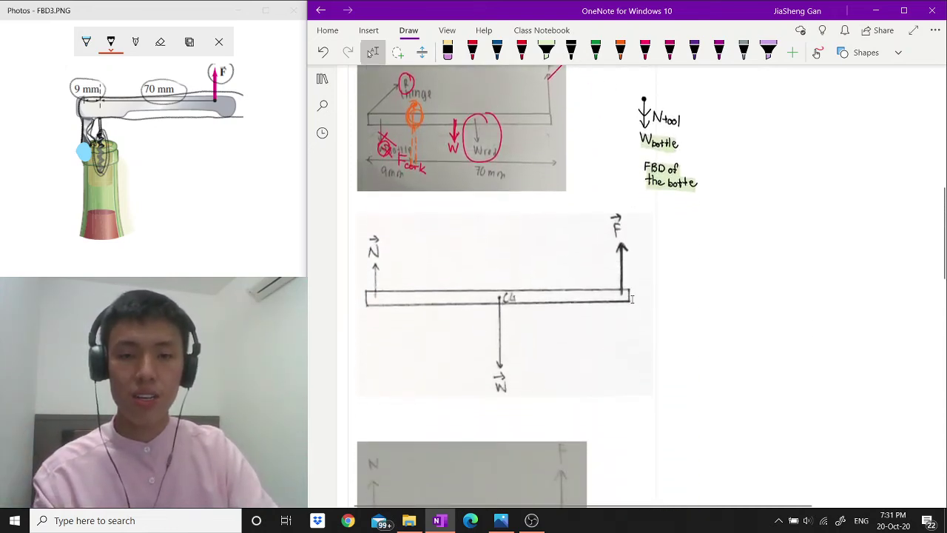
pyautogui.scroll(3, 632, 299)
pyautogui.scroll(1, 632, 299)
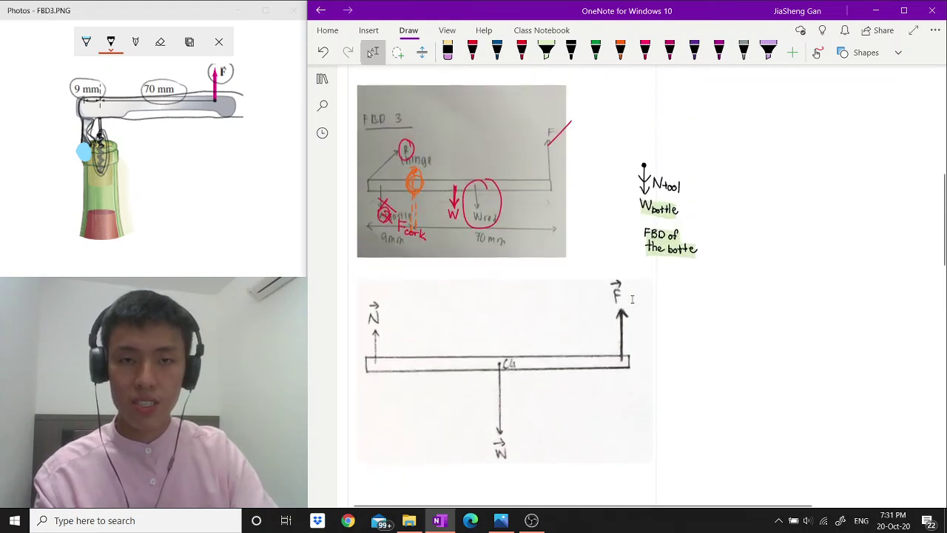
# - Tick the W, F and N forces on the second submitted diagram in orange
pyautogui.hotkey('alt', 'd')
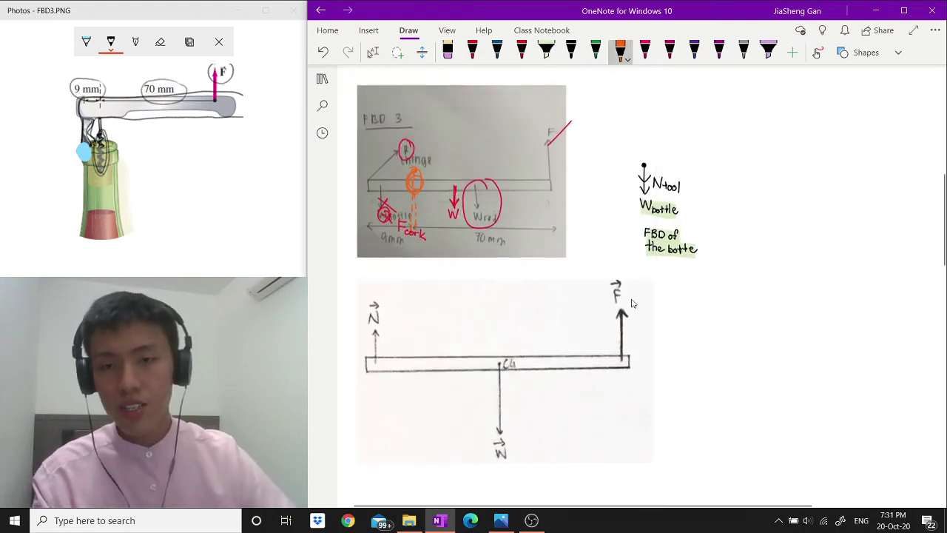
pyautogui.moveTo(533, 433); pyautogui.dragTo(497, 467)
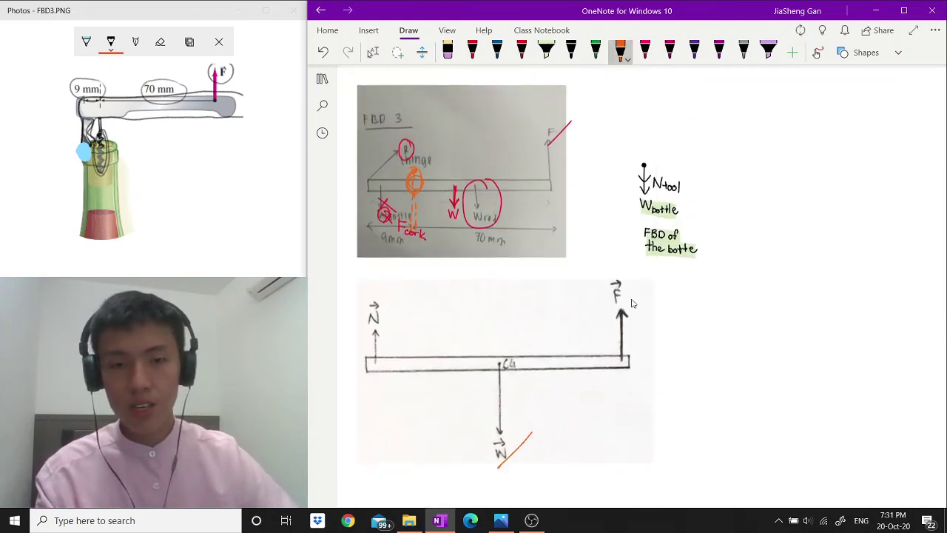
pyautogui.moveTo(610, 312); pyautogui.dragTo(643, 284)
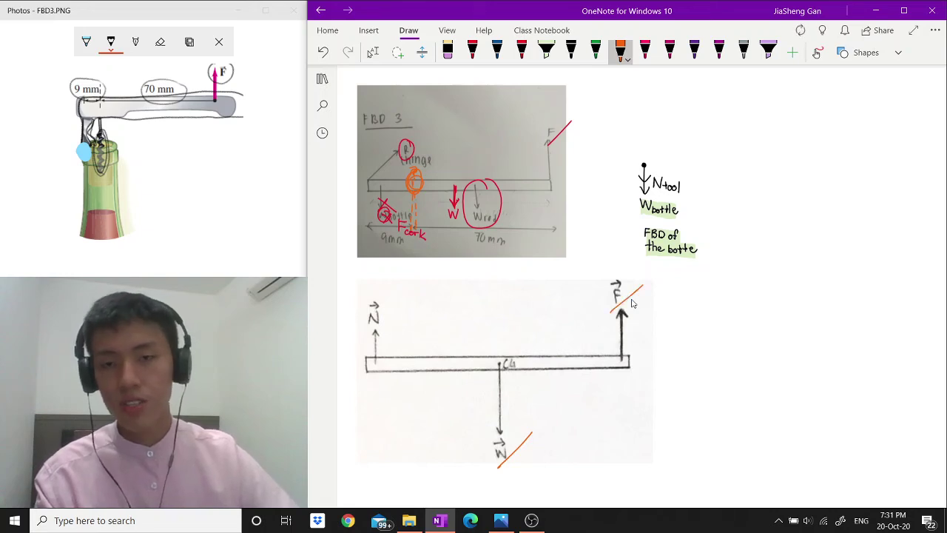
pyautogui.moveTo(373, 333); pyautogui.dragTo(393, 314)
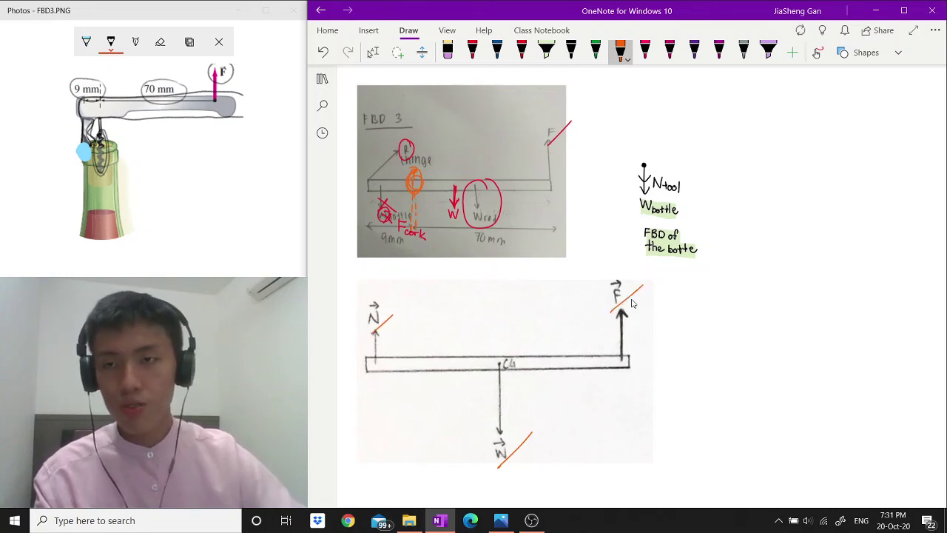
# - Switch to Photos and mark the corkscrew inside the cork with a yellow pen on the FBD3 picture
pyautogui.click(111, 42)
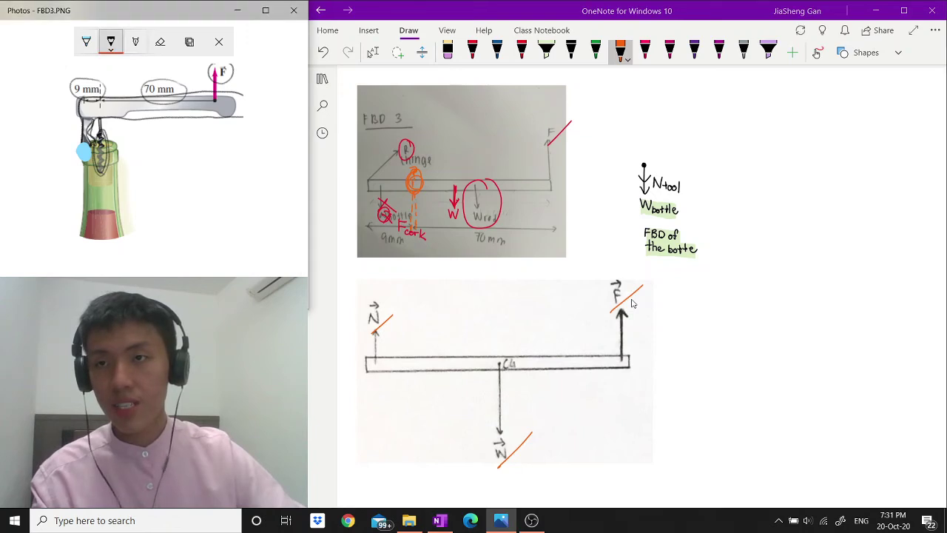
pyautogui.click(110, 41)
pyautogui.click(192, 130)
pyautogui.moveTo(97, 140)
pyautogui.mouseDown()
pyautogui.moveTo(103, 172)
pyautogui.moveTo(97, 140)
pyautogui.moveTo(103, 161)
pyautogui.moveTo(101, 151)
pyautogui.mouseUp()
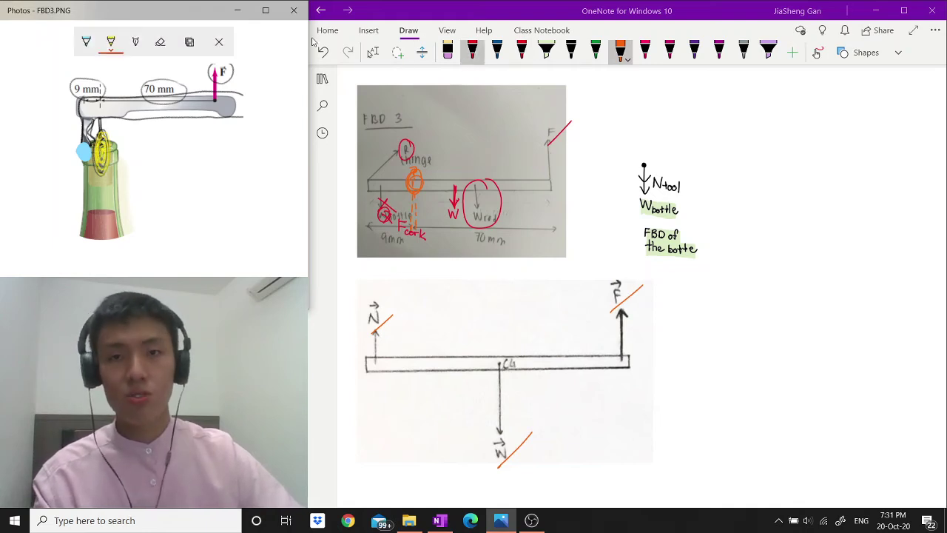
# - Back in OneNote, add a red downward arrow labelled F cork beneath the beam between N and CG on the second submission
pyautogui.click(472, 50)
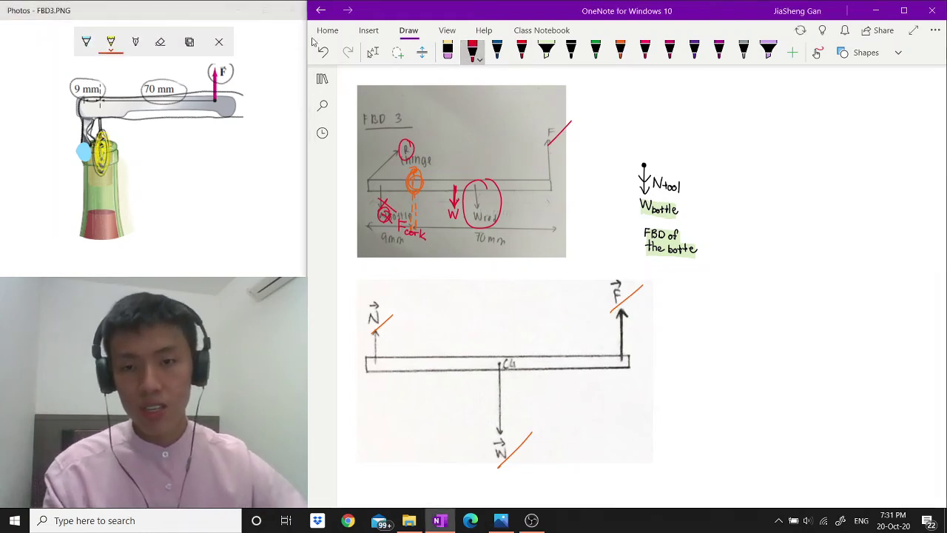
pyautogui.moveTo(412, 366); pyautogui.dragTo(409, 416)
pyautogui.moveTo(408, 404); pyautogui.dragTo(415, 404)
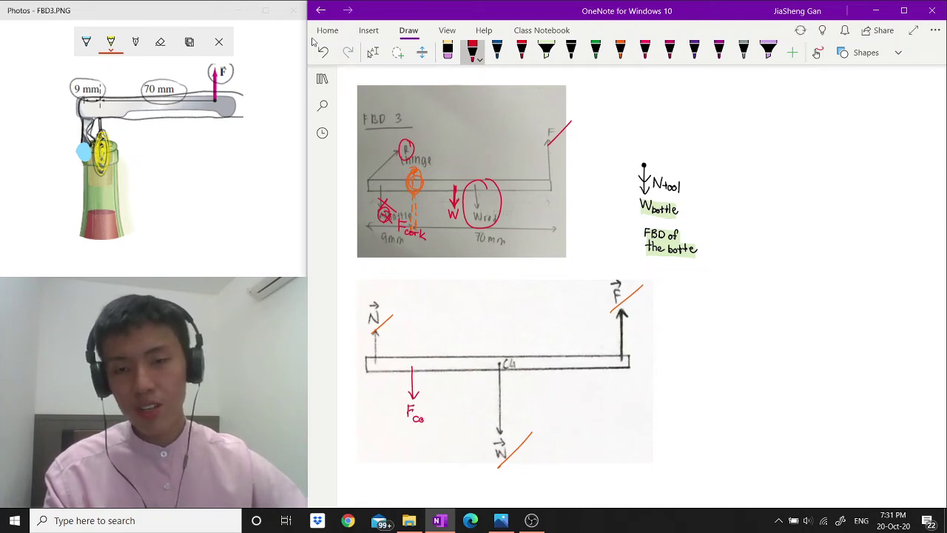
pyautogui.moveTo(437, 416); pyautogui.dragTo(437, 425)
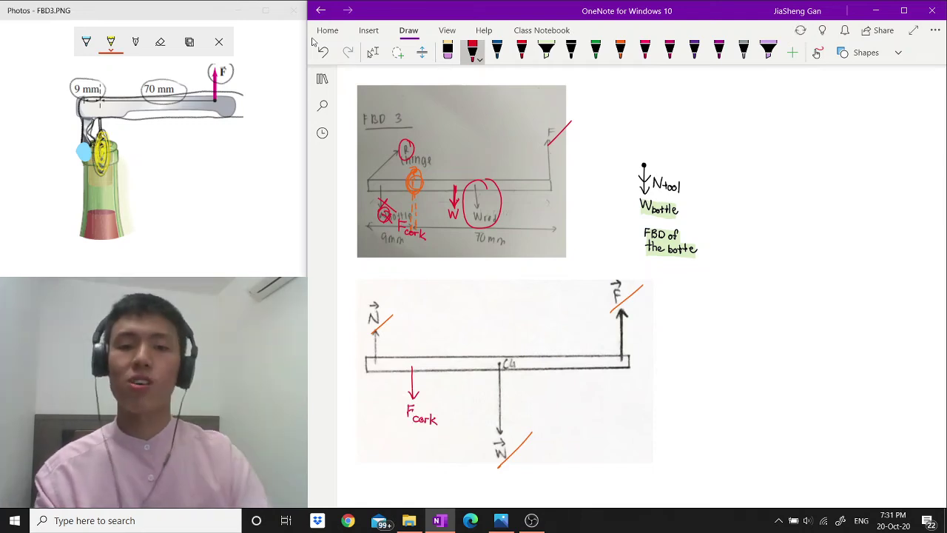
# - Write "distance" in red beside the second submitted diagram
pyautogui.click(373, 51)
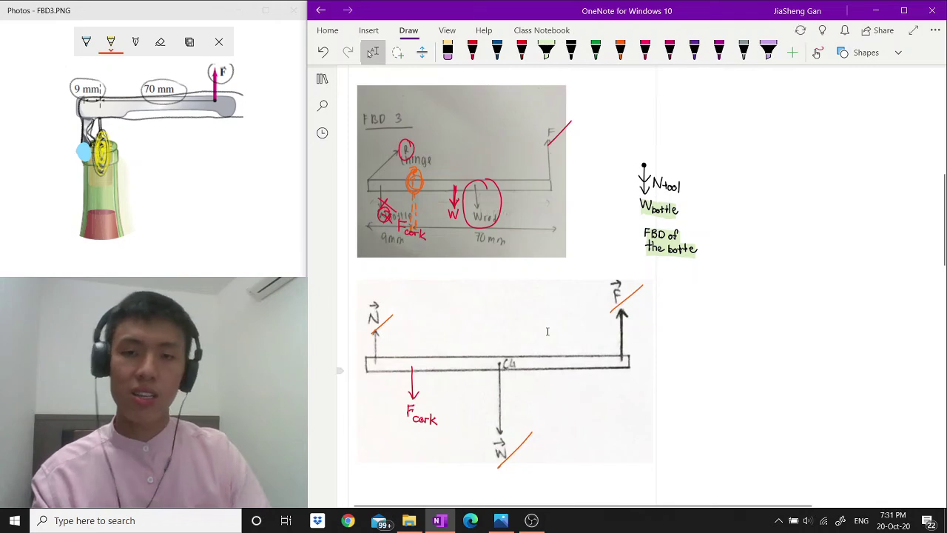
pyautogui.click(472, 52)
pyautogui.moveTo(673, 334)
pyautogui.mouseDown()
pyautogui.moveTo(668, 340)
pyautogui.moveTo(677, 340)
pyautogui.mouseUp()
pyautogui.moveTo(681, 341); pyautogui.dragTo(681, 341)
pyautogui.moveTo(687, 338); pyautogui.dragTo(724, 342)
# - Draw a red question mark at the middle of the beam on the third submitted diagram
pyautogui.click(373, 51)
pyautogui.scroll(-8, 583, 345)
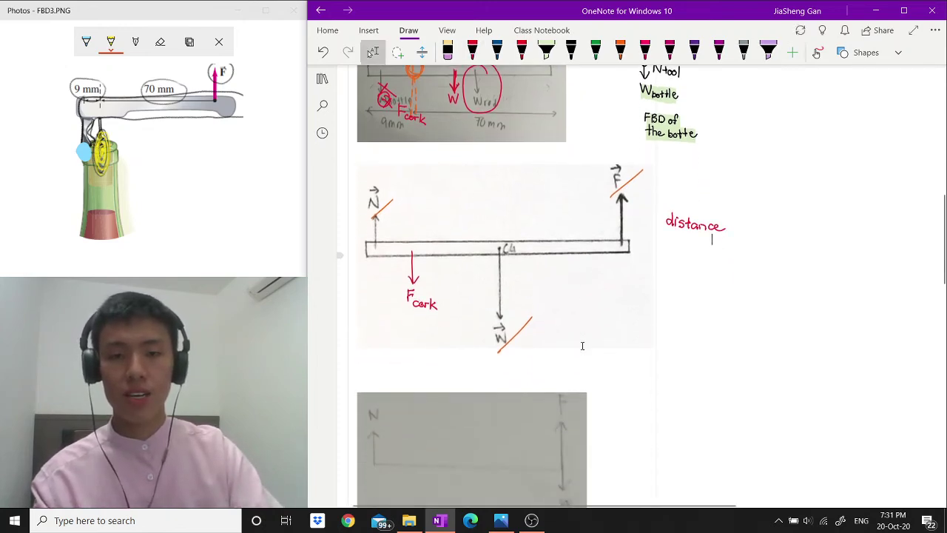
pyautogui.scroll(2, 583, 346)
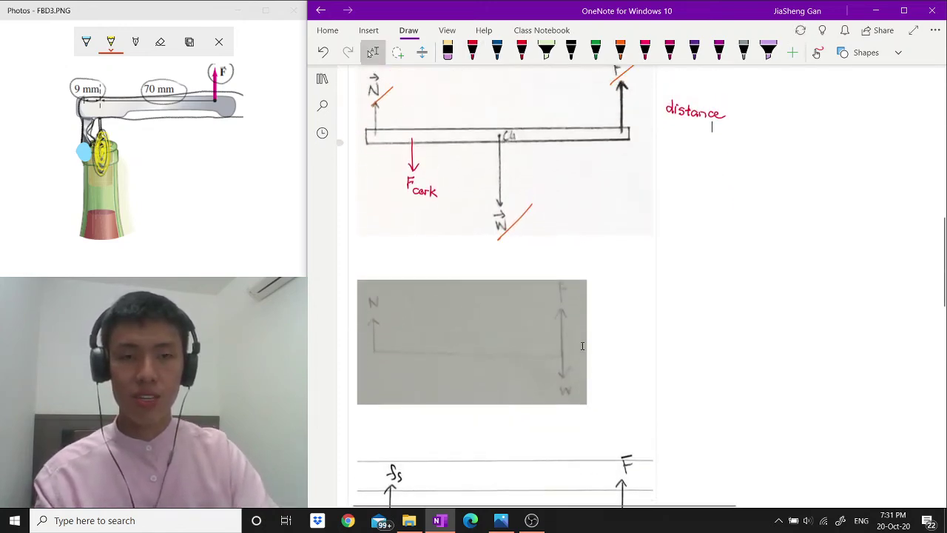
pyautogui.press('Escape')
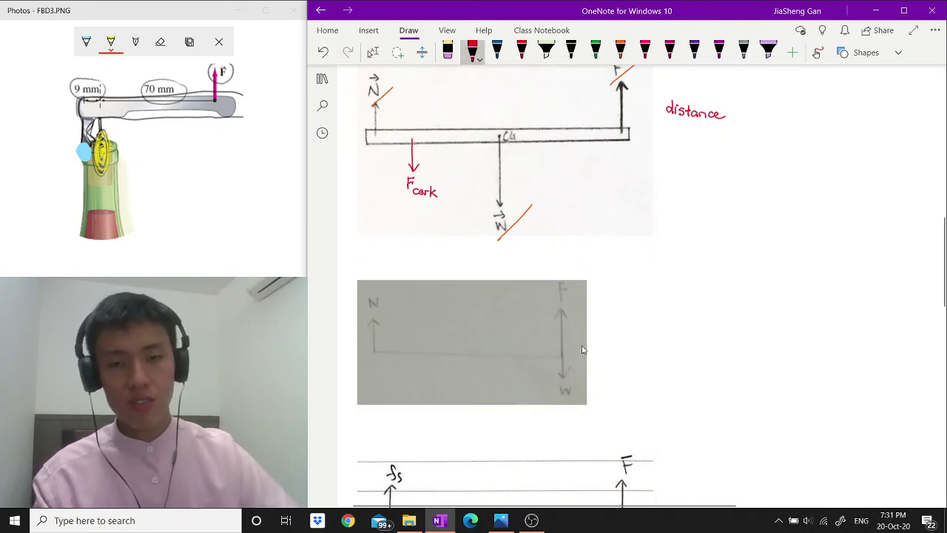
pyautogui.moveTo(462, 345); pyautogui.dragTo(468, 356)
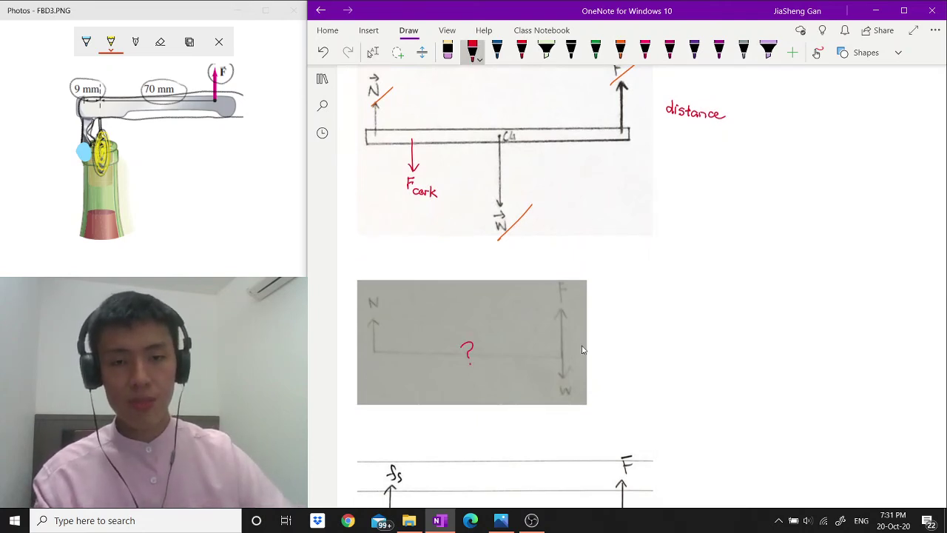
# - On the third submission, circle the misplaced W in red and add red downward arrows labelled W at mid-beam and F cork near N
pyautogui.moveTo(562, 359)
pyautogui.mouseDown()
pyautogui.moveTo(583, 367)
pyautogui.moveTo(571, 361)
pyautogui.mouseUp()
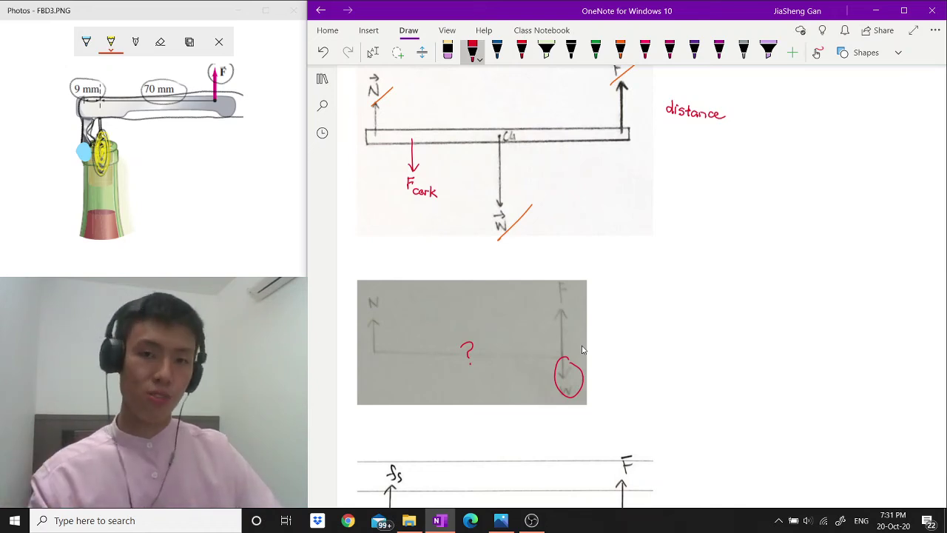
pyautogui.moveTo(469, 356); pyautogui.dragTo(469, 376)
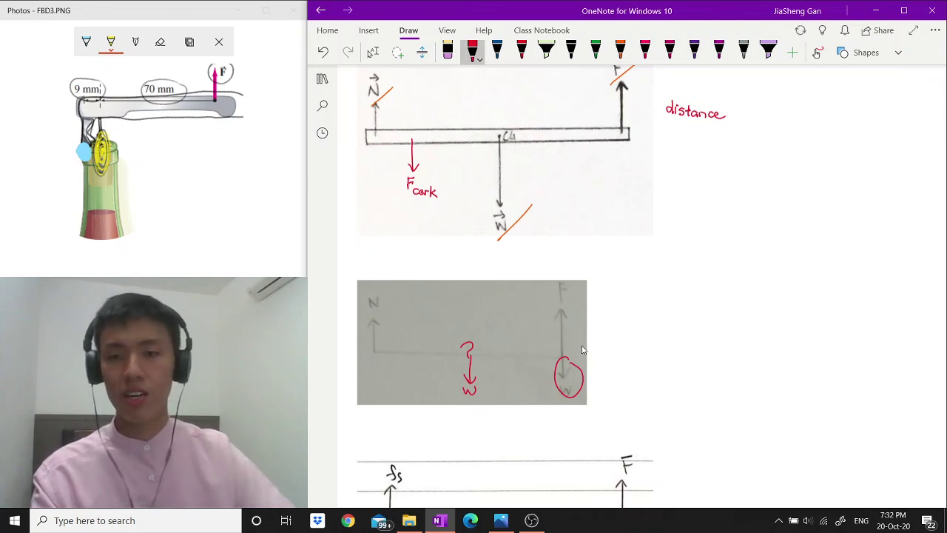
pyautogui.moveTo(407, 351)
pyautogui.mouseDown()
pyautogui.moveTo(407, 385)
pyautogui.moveTo(413, 374)
pyautogui.mouseUp()
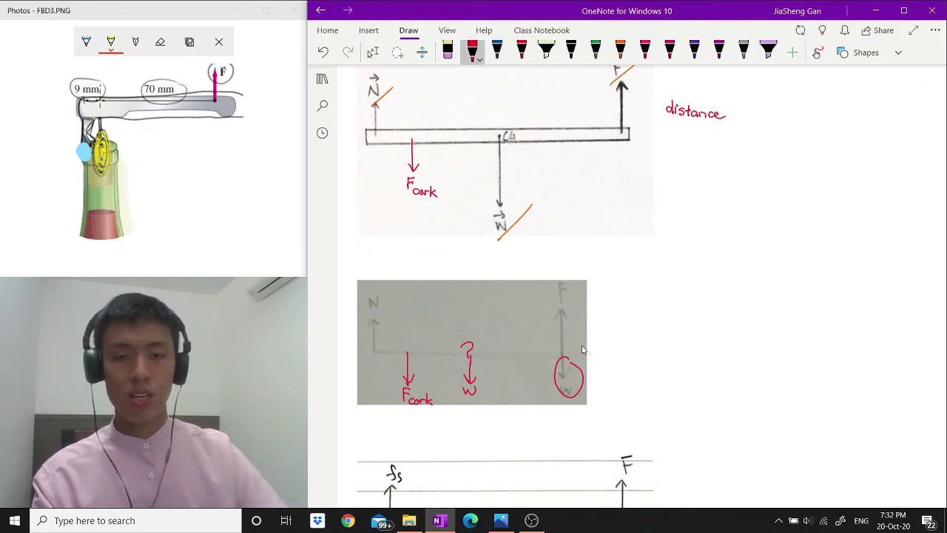
# - On the fourth submission, cross out fs and add a red upward N arrow at the end dot and a downward F cork arrow beneath fs
pyautogui.scroll(-2, 583, 349)
pyautogui.scroll(-5, 582, 349)
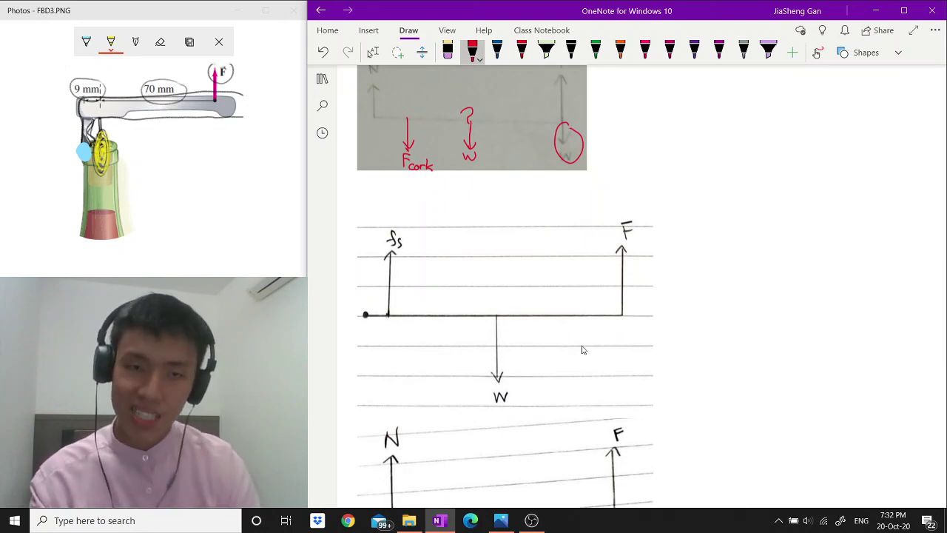
pyautogui.scroll(-1, 583, 350)
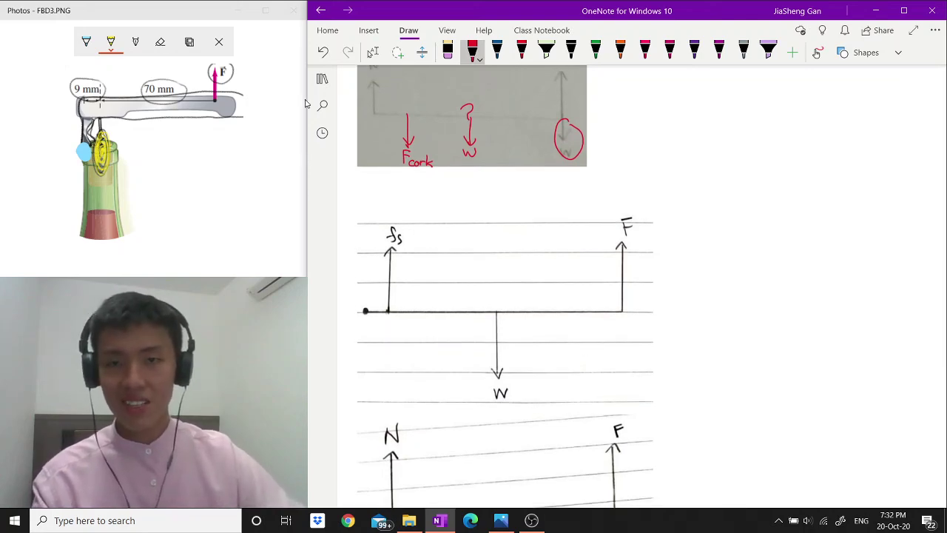
pyautogui.moveTo(400, 249); pyautogui.dragTo(386, 265)
pyautogui.moveTo(388, 250)
pyautogui.mouseDown()
pyautogui.moveTo(405, 268)
pyautogui.moveTo(373, 261)
pyautogui.mouseUp()
pyautogui.moveTo(368, 253); pyautogui.dragTo(366, 309)
pyautogui.moveTo(363, 232); pyautogui.dragTo(371, 229)
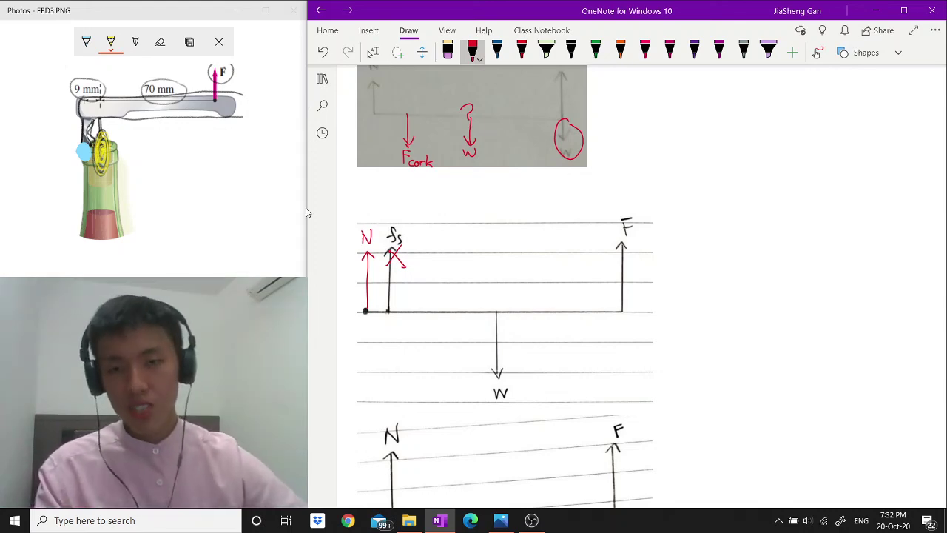
pyautogui.moveTo(389, 314)
pyautogui.mouseDown()
pyautogui.moveTo(391, 351)
pyautogui.moveTo(397, 342)
pyautogui.moveTo(390, 374)
pyautogui.mouseUp()
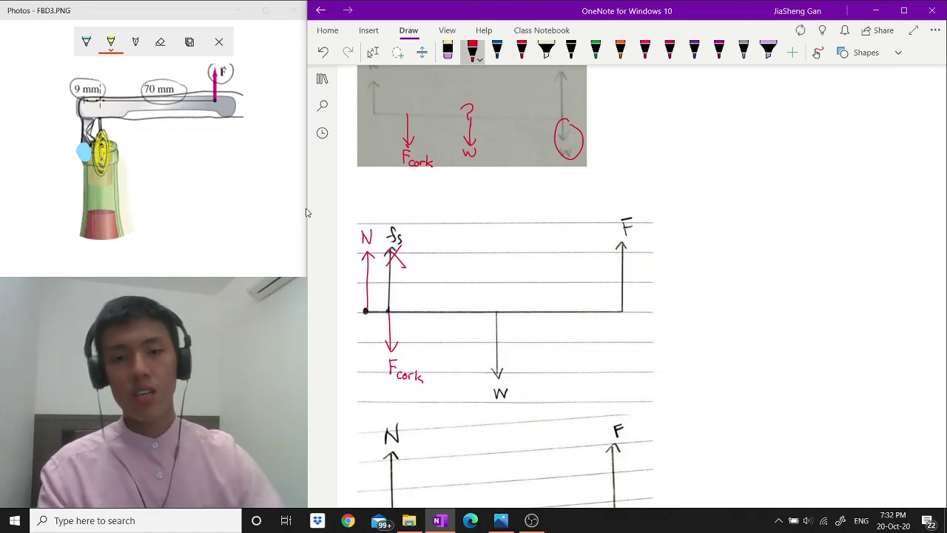
pyautogui.click(415, 391)
# - On the fifth submission, circle N and W with curved arrows towards the left end and mid-beam, and add a red downward F cork arrow
pyautogui.scroll(-3, 482, 364)
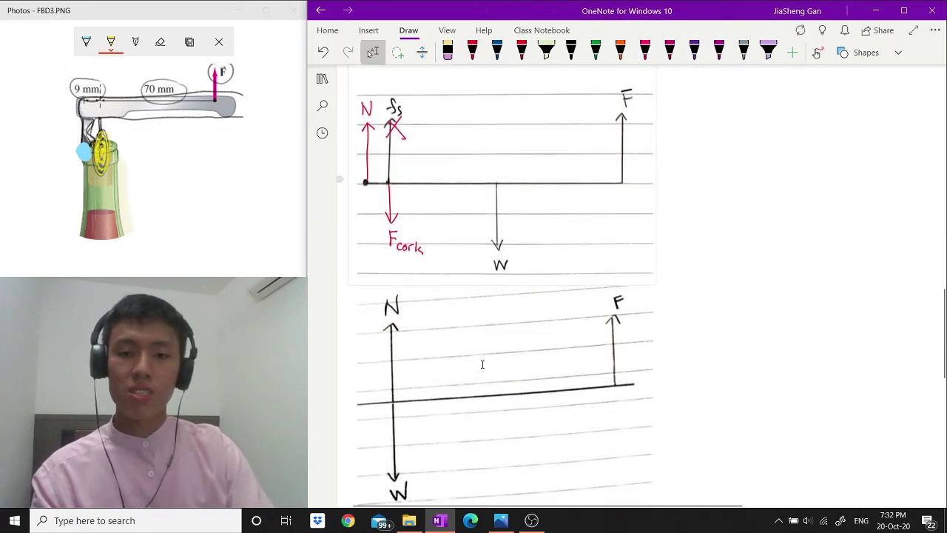
pyautogui.scroll(2, 483, 366)
pyautogui.scroll(-1, 482, 366)
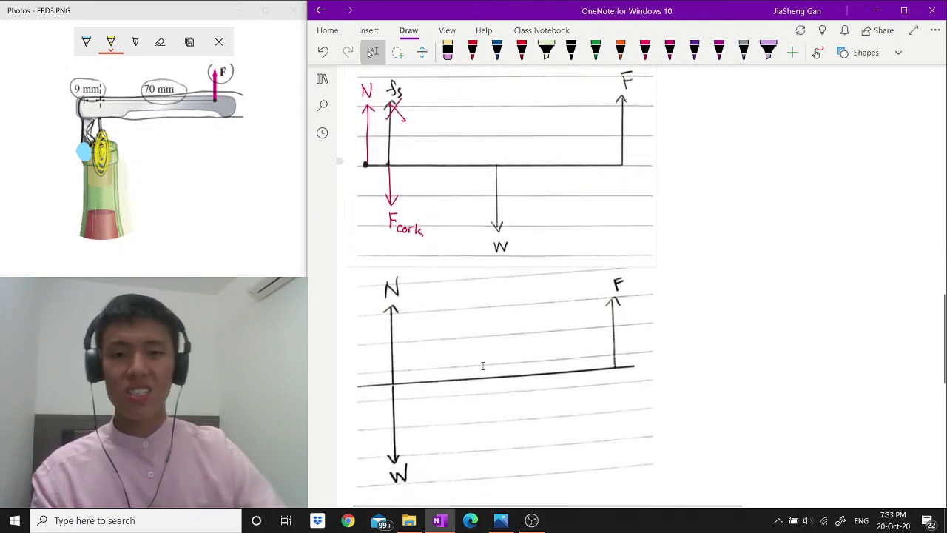
pyautogui.click(472, 52)
pyautogui.moveTo(402, 384)
pyautogui.mouseDown()
pyautogui.moveTo(405, 396)
pyautogui.moveTo(474, 360)
pyautogui.moveTo(482, 370)
pyautogui.mouseUp()
pyautogui.moveTo(410, 274)
pyautogui.mouseDown()
pyautogui.moveTo(416, 325)
pyautogui.moveTo(407, 290)
pyautogui.moveTo(366, 290)
pyautogui.moveTo(373, 293)
pyautogui.mouseUp()
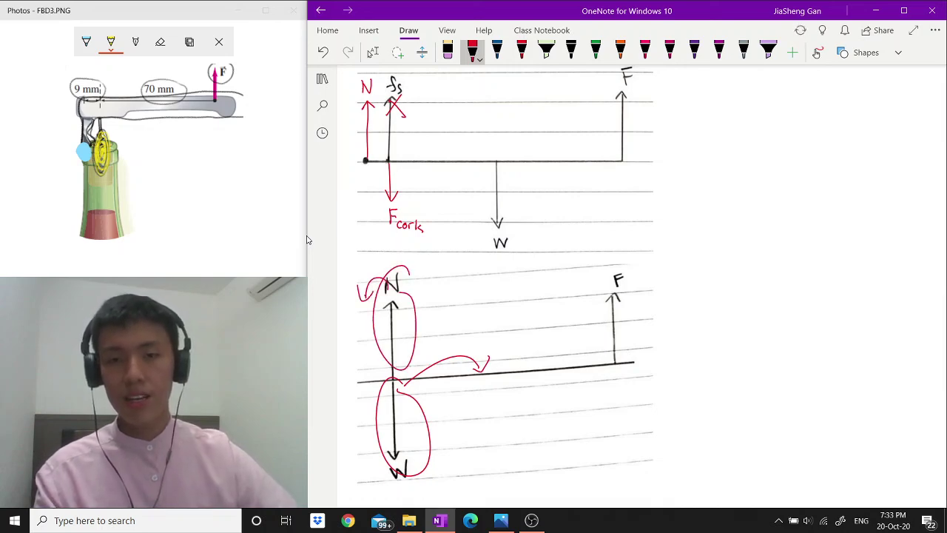
pyautogui.moveTo(401, 382)
pyautogui.mouseDown()
pyautogui.moveTo(403, 423)
pyautogui.moveTo(411, 416)
pyautogui.mouseUp()
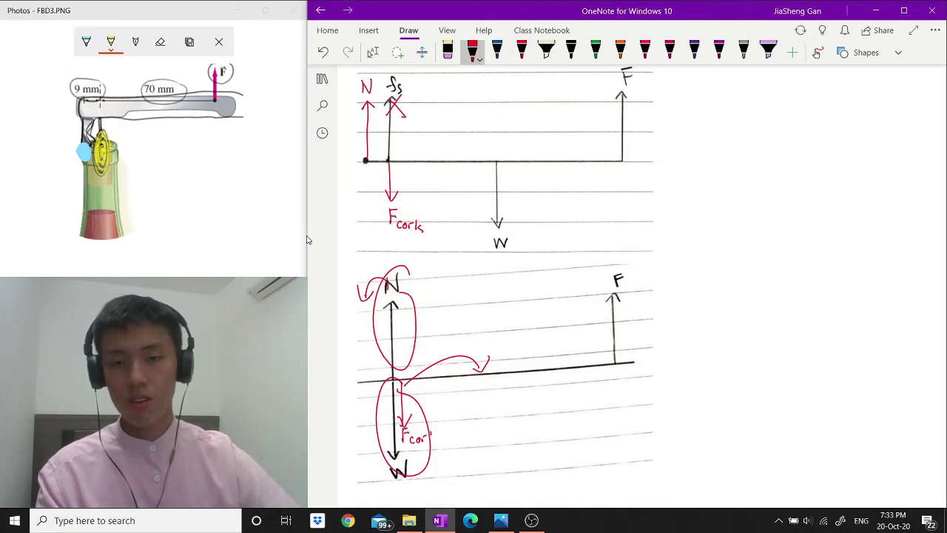
pyautogui.click(373, 51)
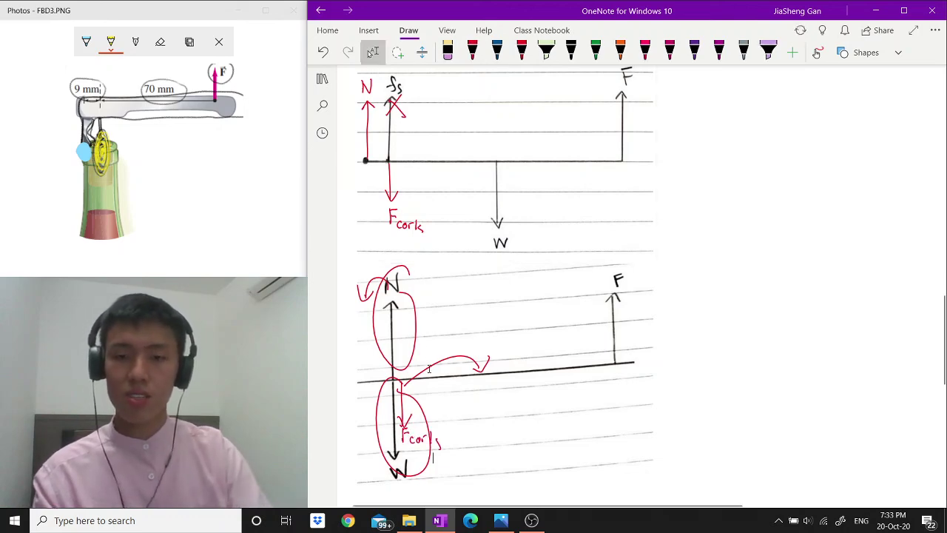
# - On the sixth submission, shade the support triangle red and draw a red upward arrow labelled N above it
pyautogui.scroll(-5, 429, 369)
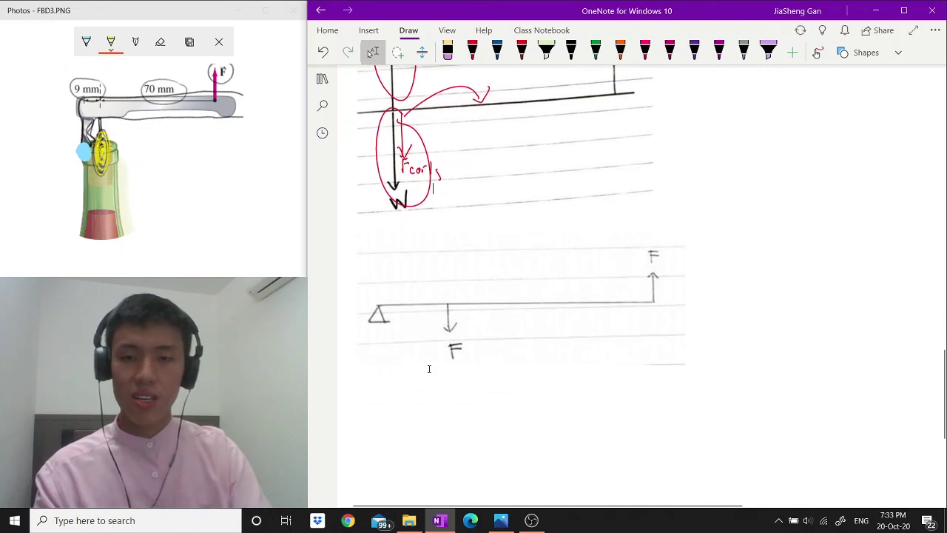
pyautogui.press('Escape')
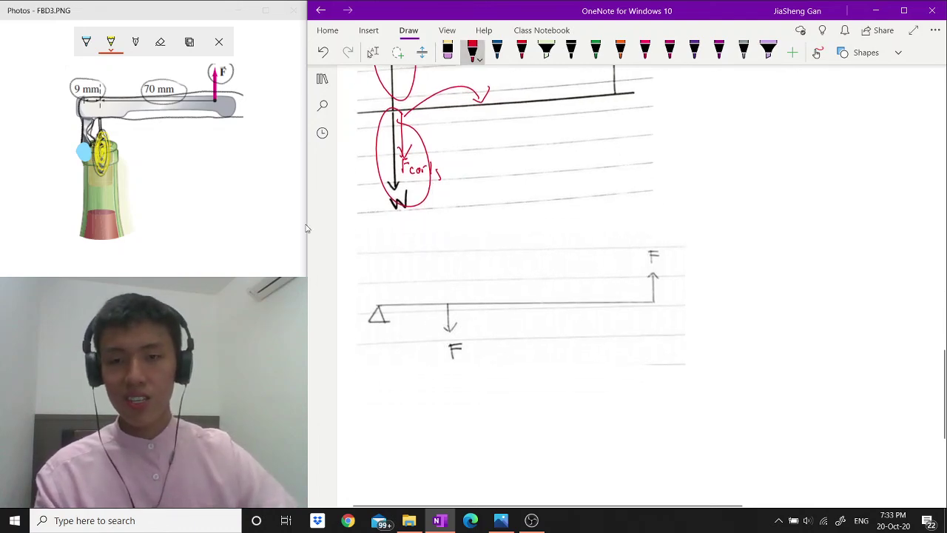
pyautogui.moveTo(379, 308); pyautogui.dragTo(381, 320)
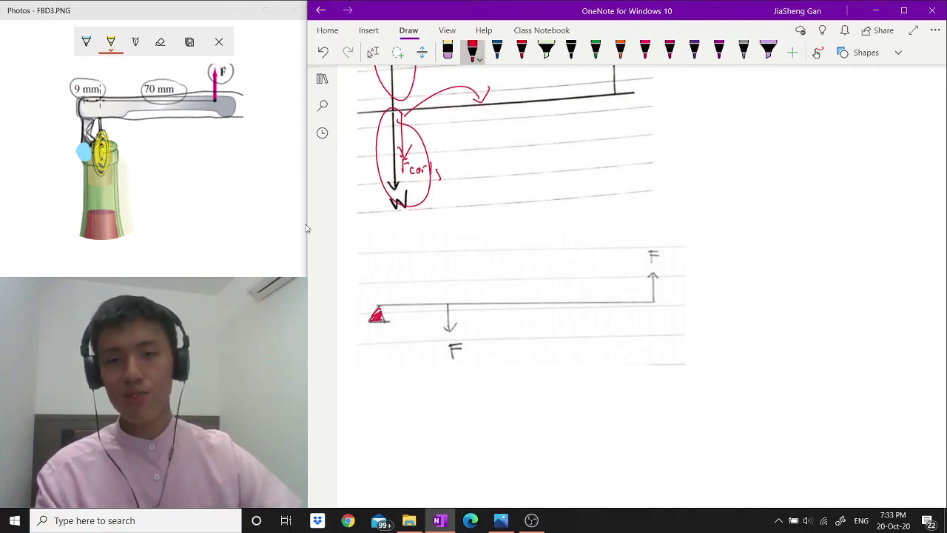
pyautogui.moveTo(374, 275)
pyautogui.mouseDown()
pyautogui.moveTo(383, 273)
pyautogui.moveTo(380, 294)
pyautogui.moveTo(385, 251)
pyautogui.mouseUp()
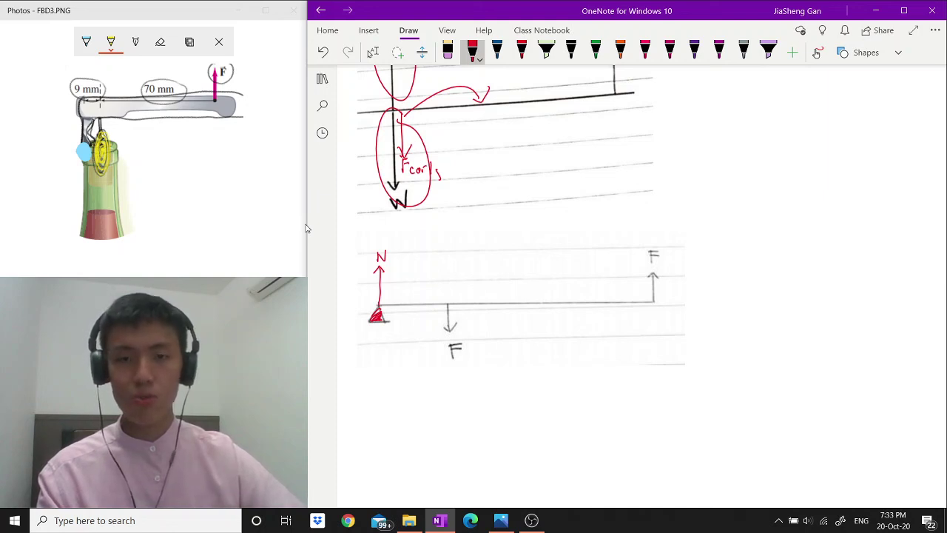
# - Add the red subscript "cork" to the downward F and draw a red downward W arrow at mid-beam on the sixth submission
pyautogui.moveTo(471, 361); pyautogui.dragTo(477, 356)
pyautogui.moveTo(516, 304)
pyautogui.mouseDown()
pyautogui.moveTo(517, 348)
pyautogui.moveTo(526, 351)
pyautogui.mouseUp()
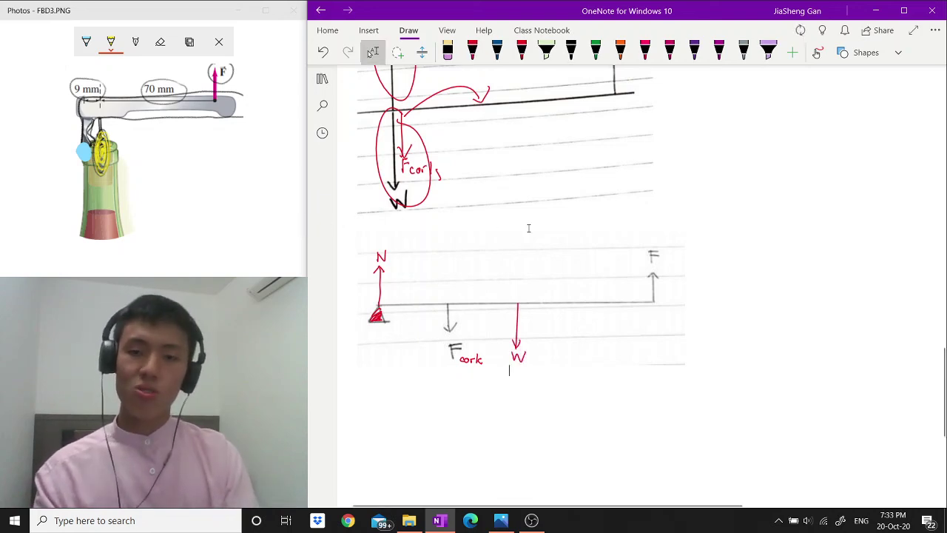
pyautogui.scroll(1, 528, 228)
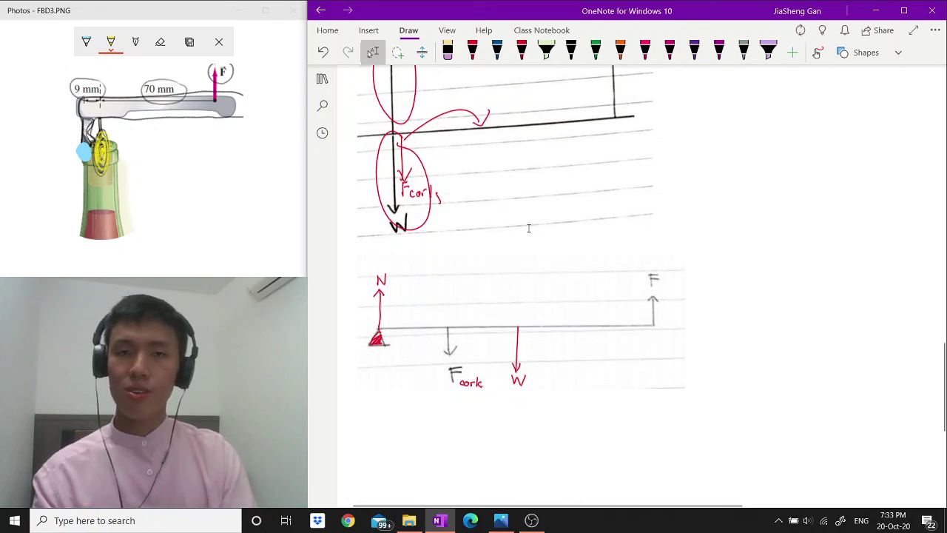